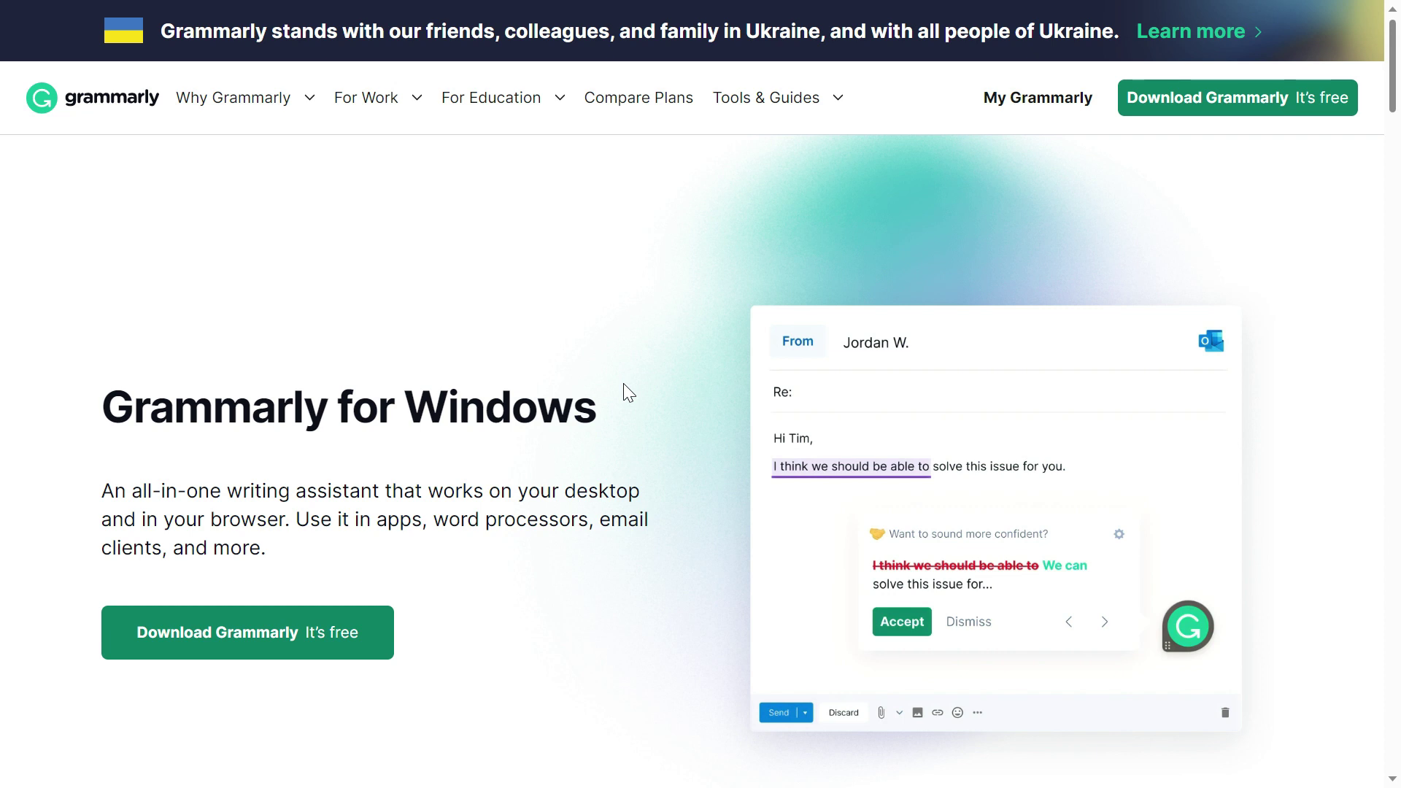
# Scroll through the Grammarly for Windows page's feature sections.
pyautogui.scroll(-20, 623, 383)
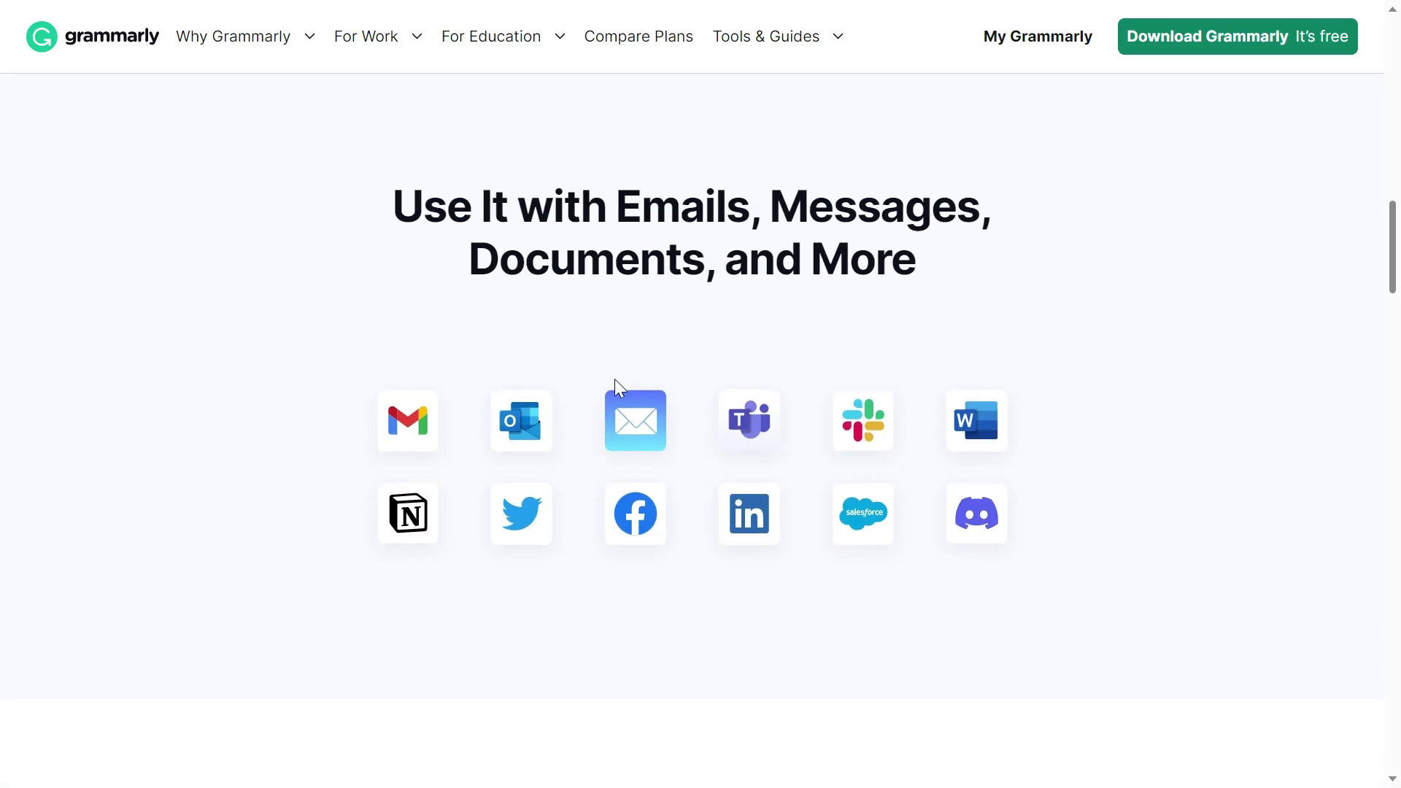
pyautogui.scroll(-10, 614, 379)
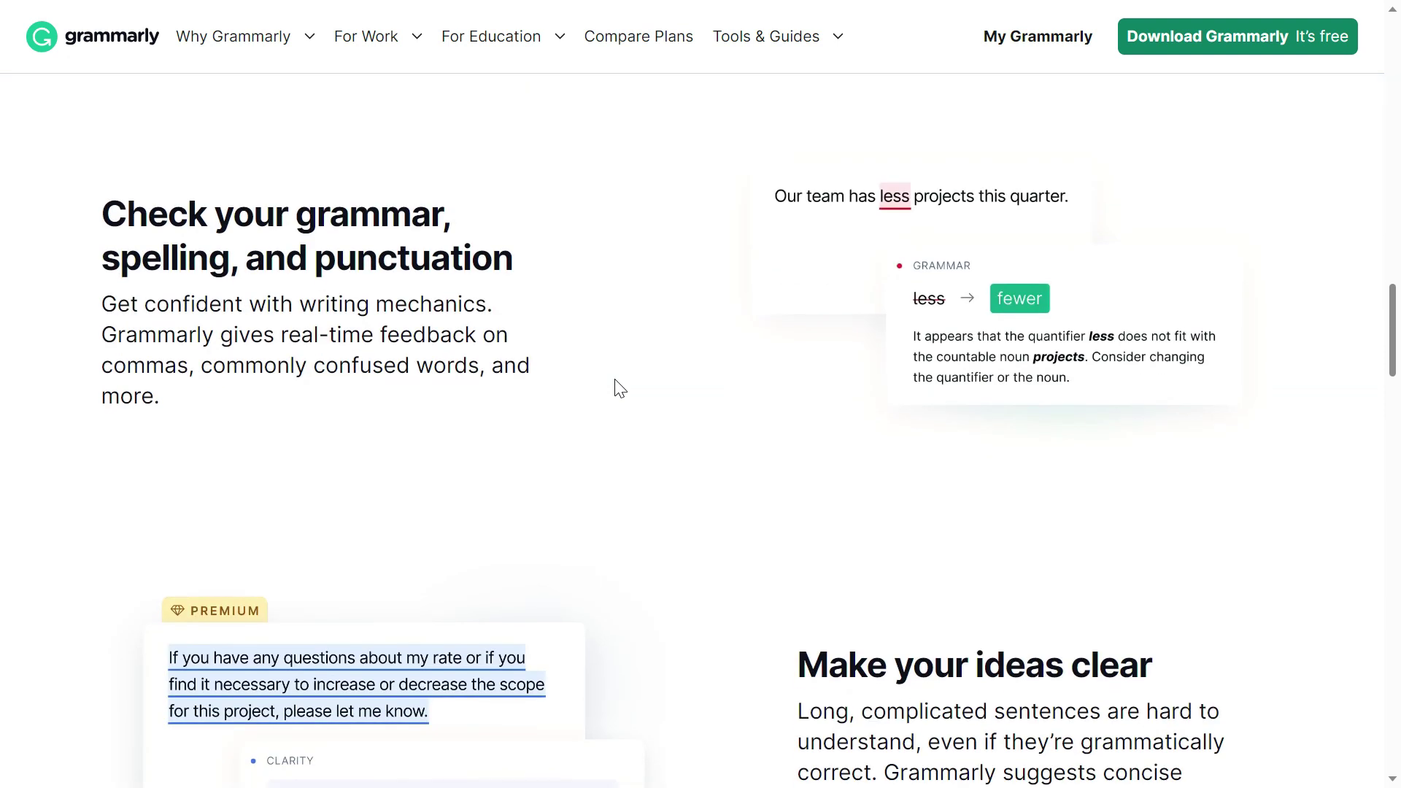
pyautogui.scroll(-11, 619, 387)
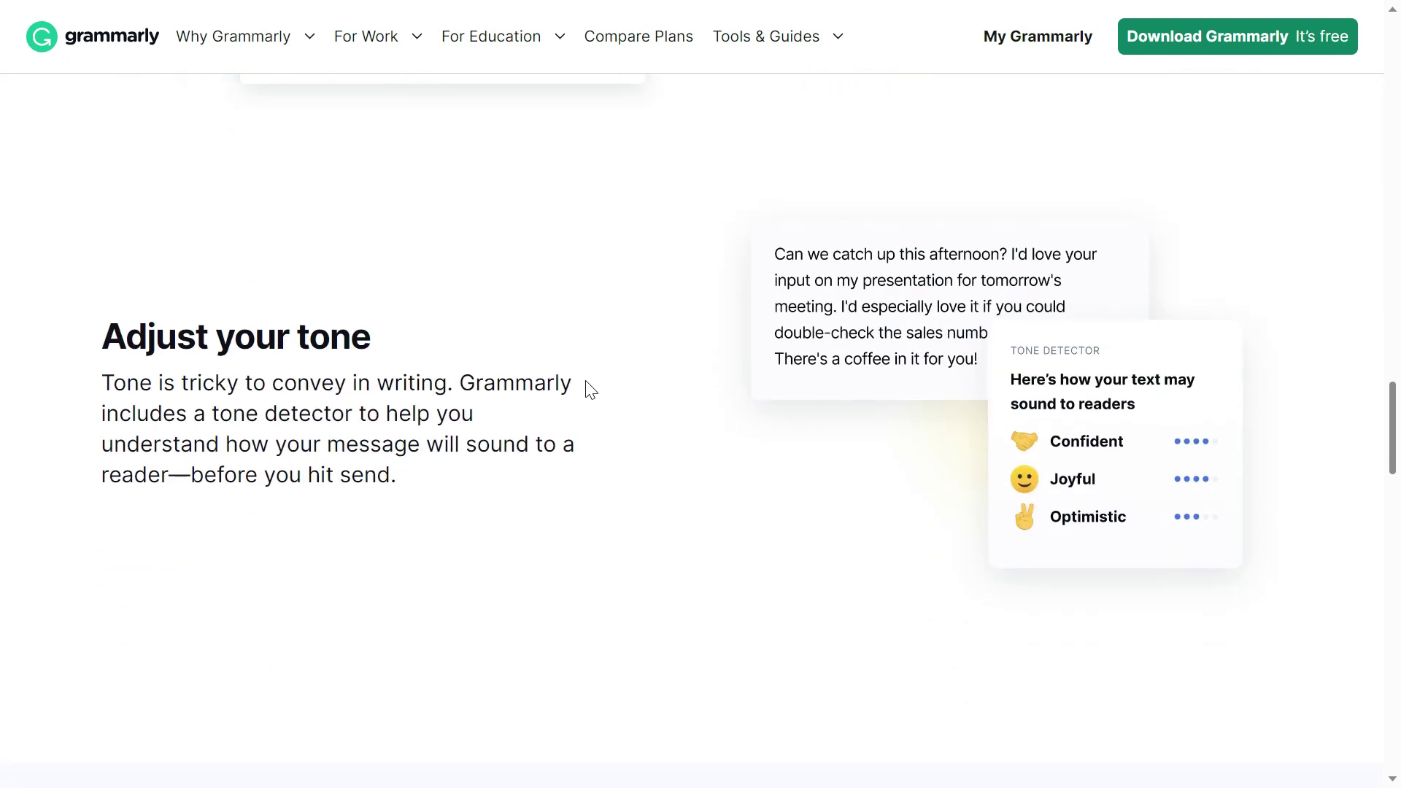
pyautogui.scroll(9, 589, 391)
pyautogui.scroll(20, 588, 392)
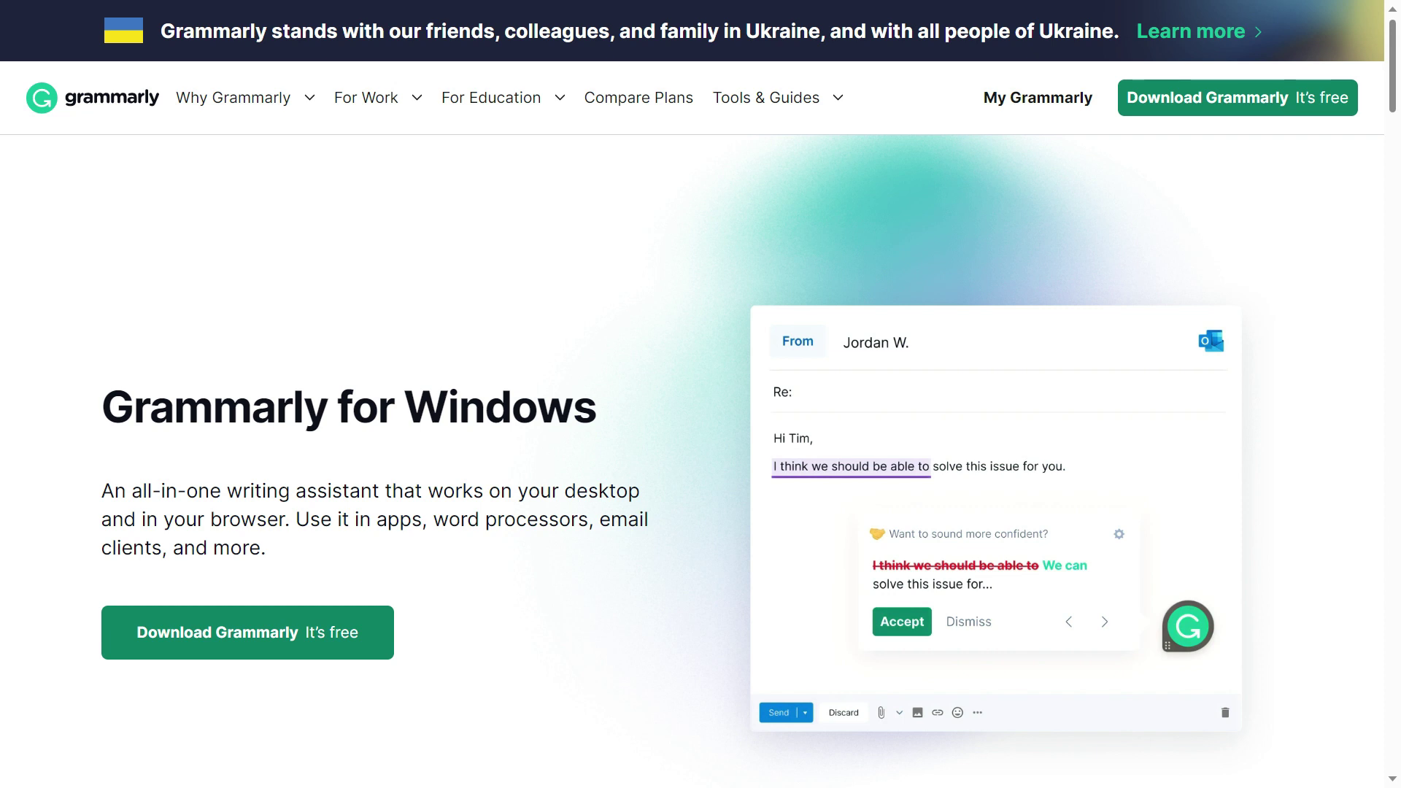
pyautogui.scroll(-2, 701, 395)
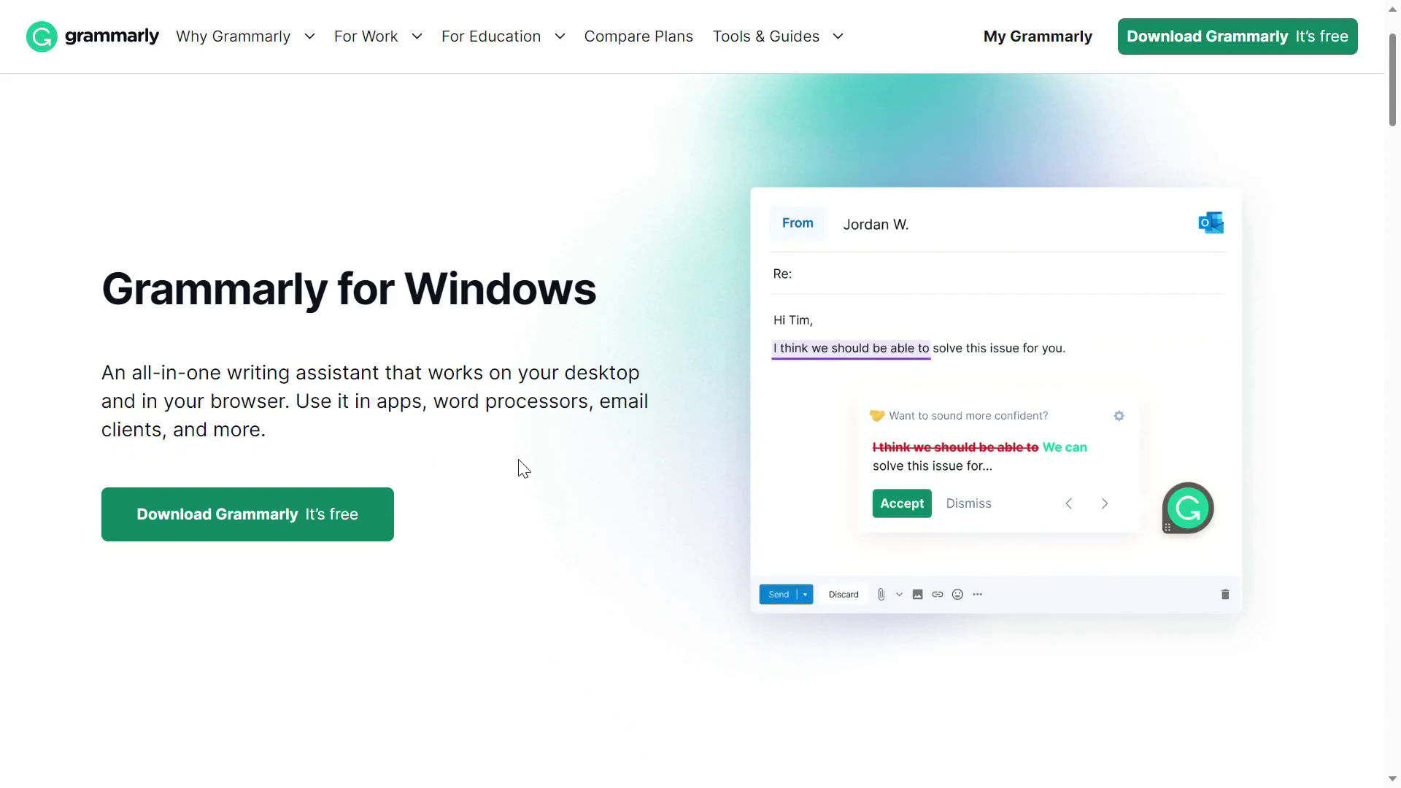
pyautogui.scroll(-3, 524, 468)
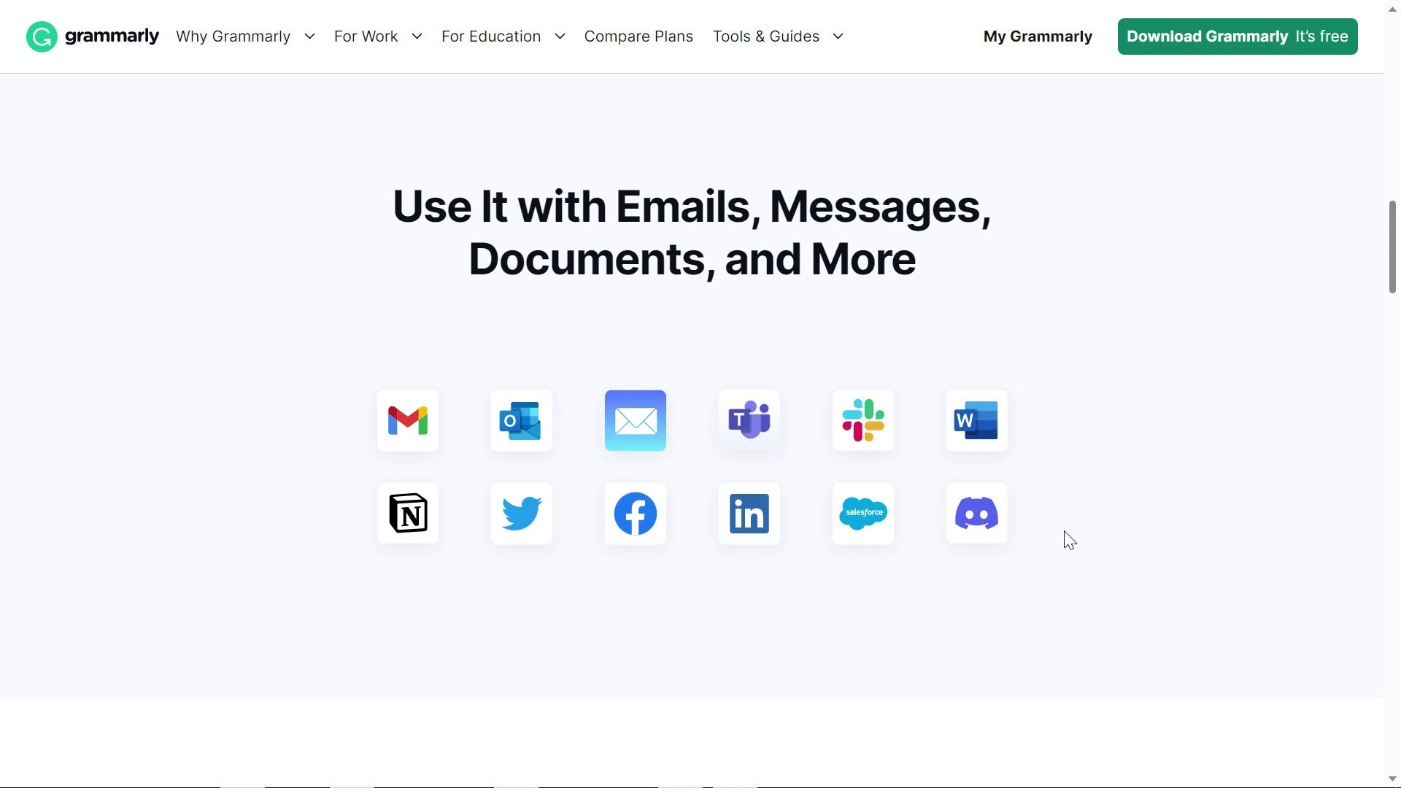
pyautogui.scroll(-10, 1068, 540)
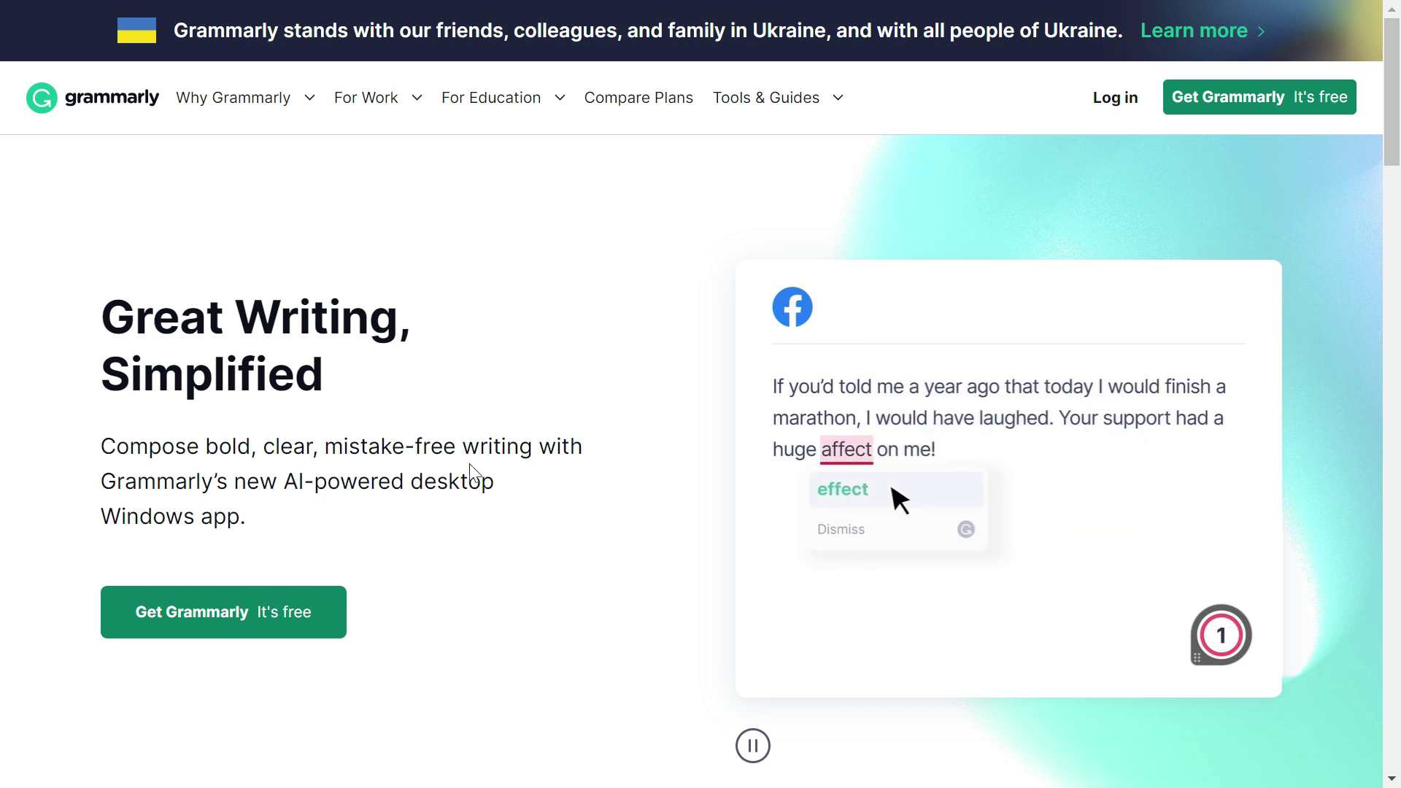
# Open the Grammarly for Windows page from the site footer and choose Get Grammarly It's free.
pyautogui.scroll(-1, 474, 470)
pyautogui.scroll(1, 474, 471)
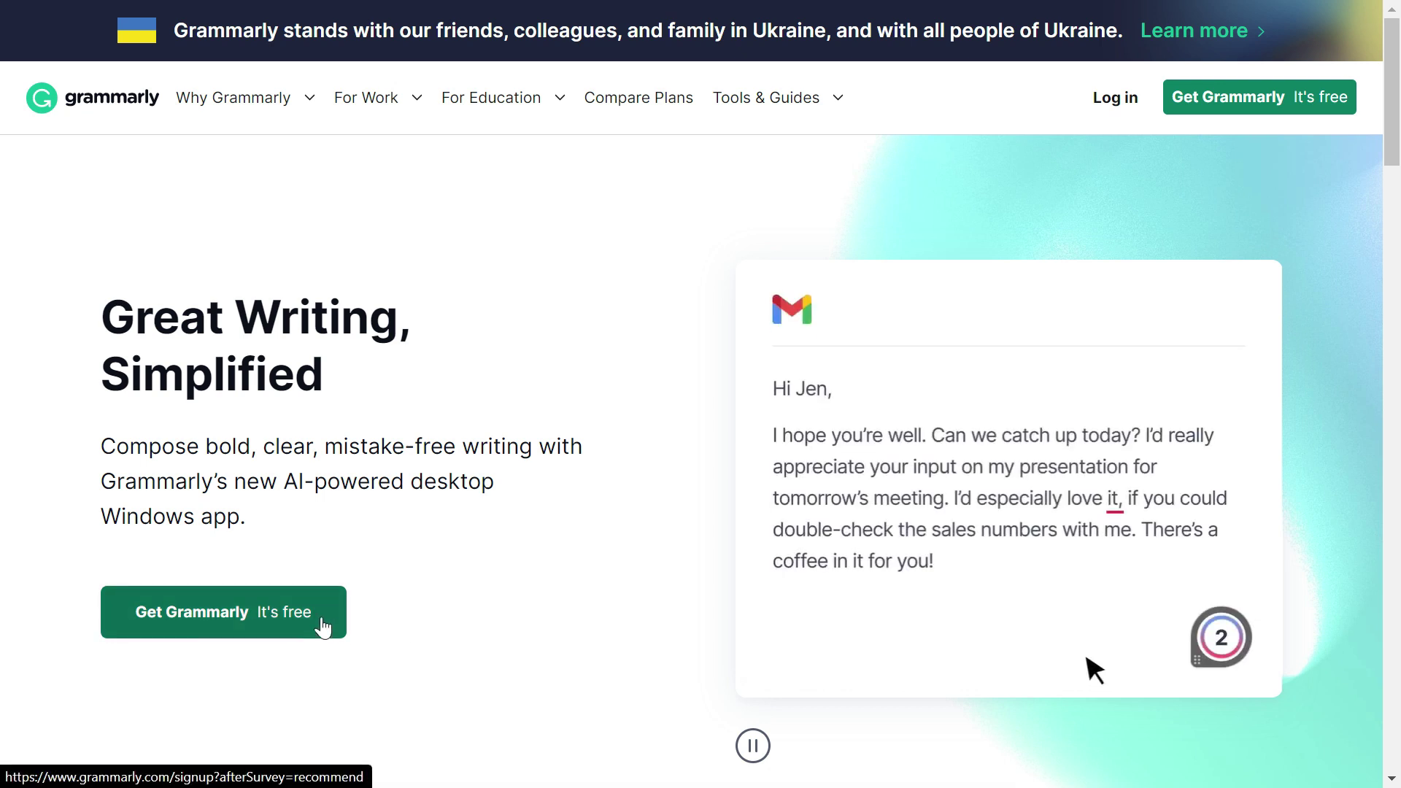
pyautogui.scroll(-2, 440, 581)
pyautogui.scroll(-20, 440, 581)
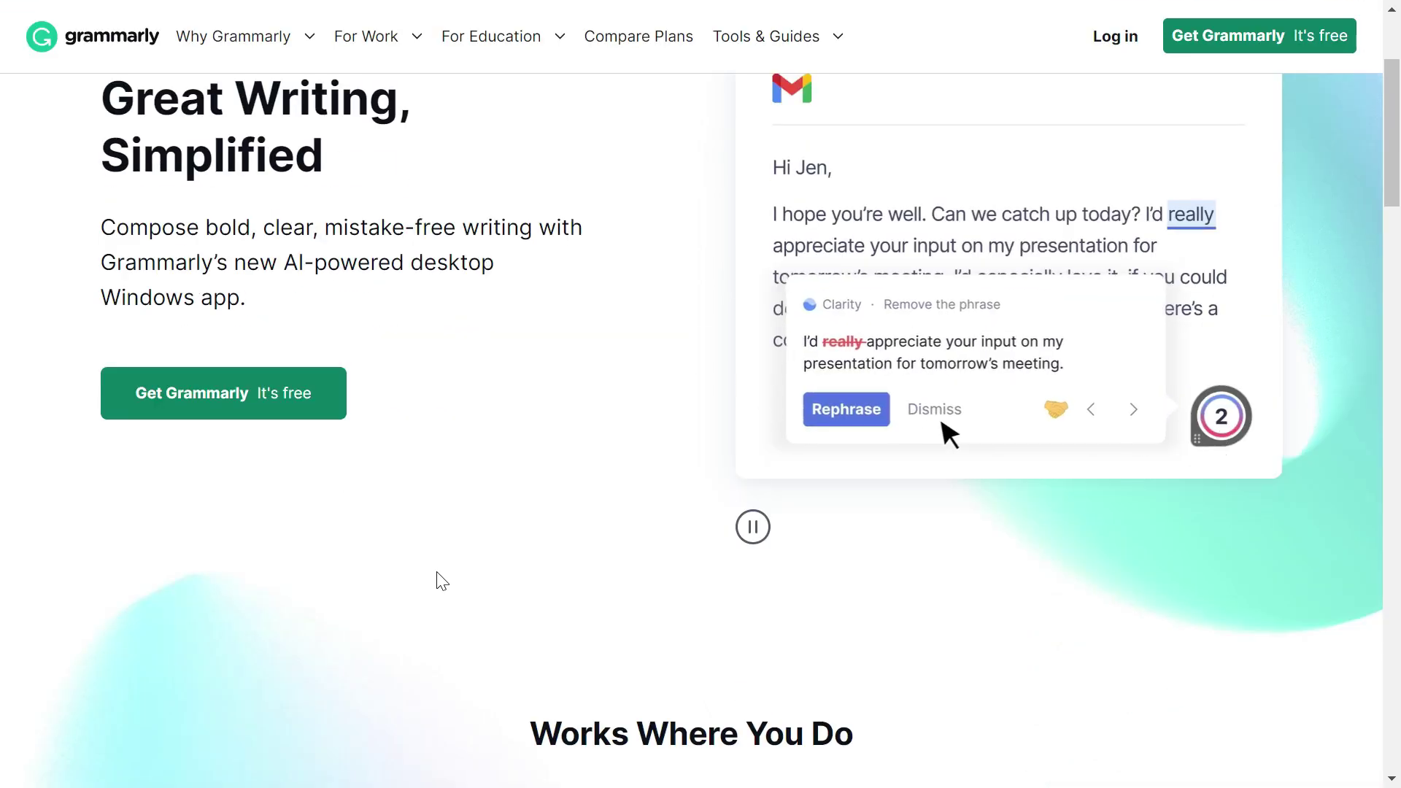
pyautogui.scroll(-12, 454, 348)
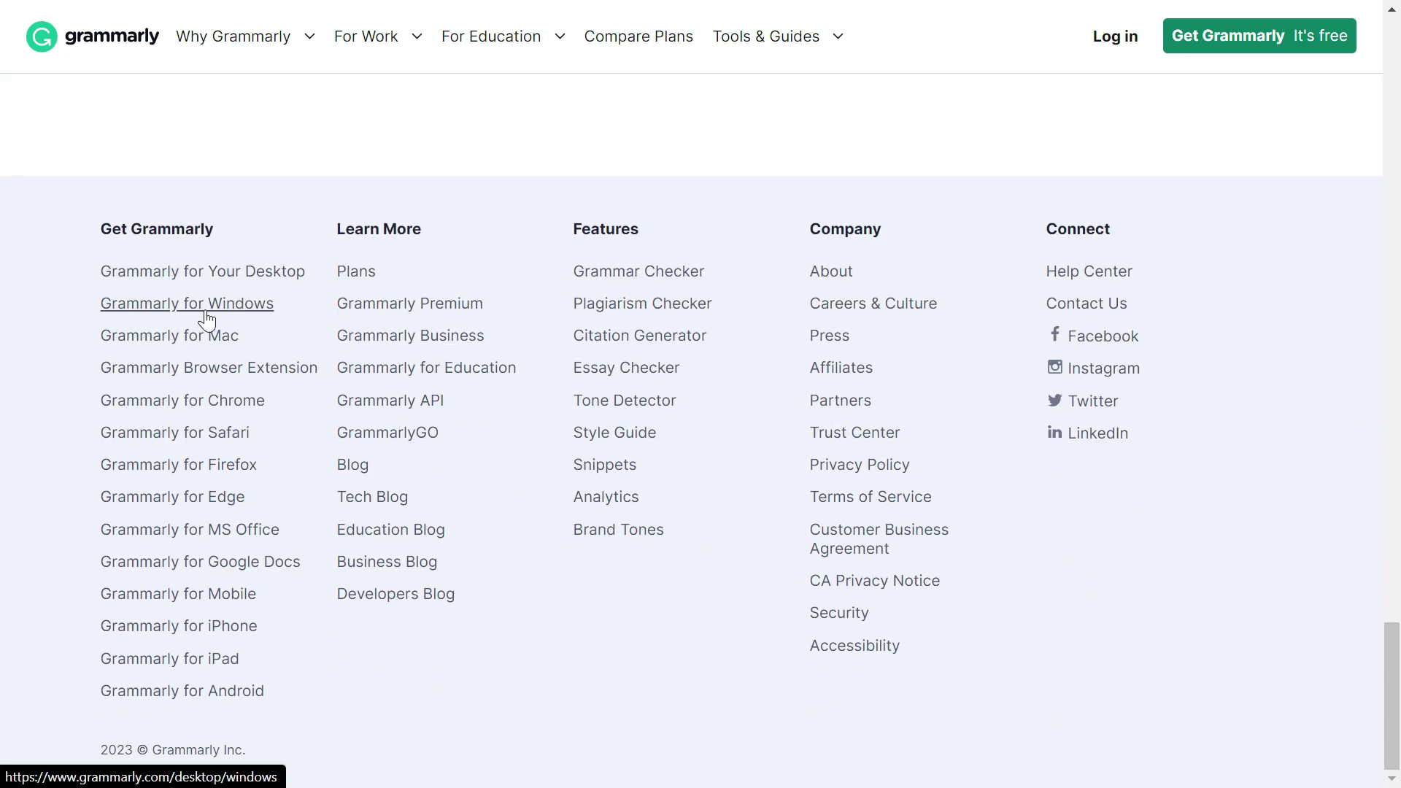
pyautogui.click(205, 310)
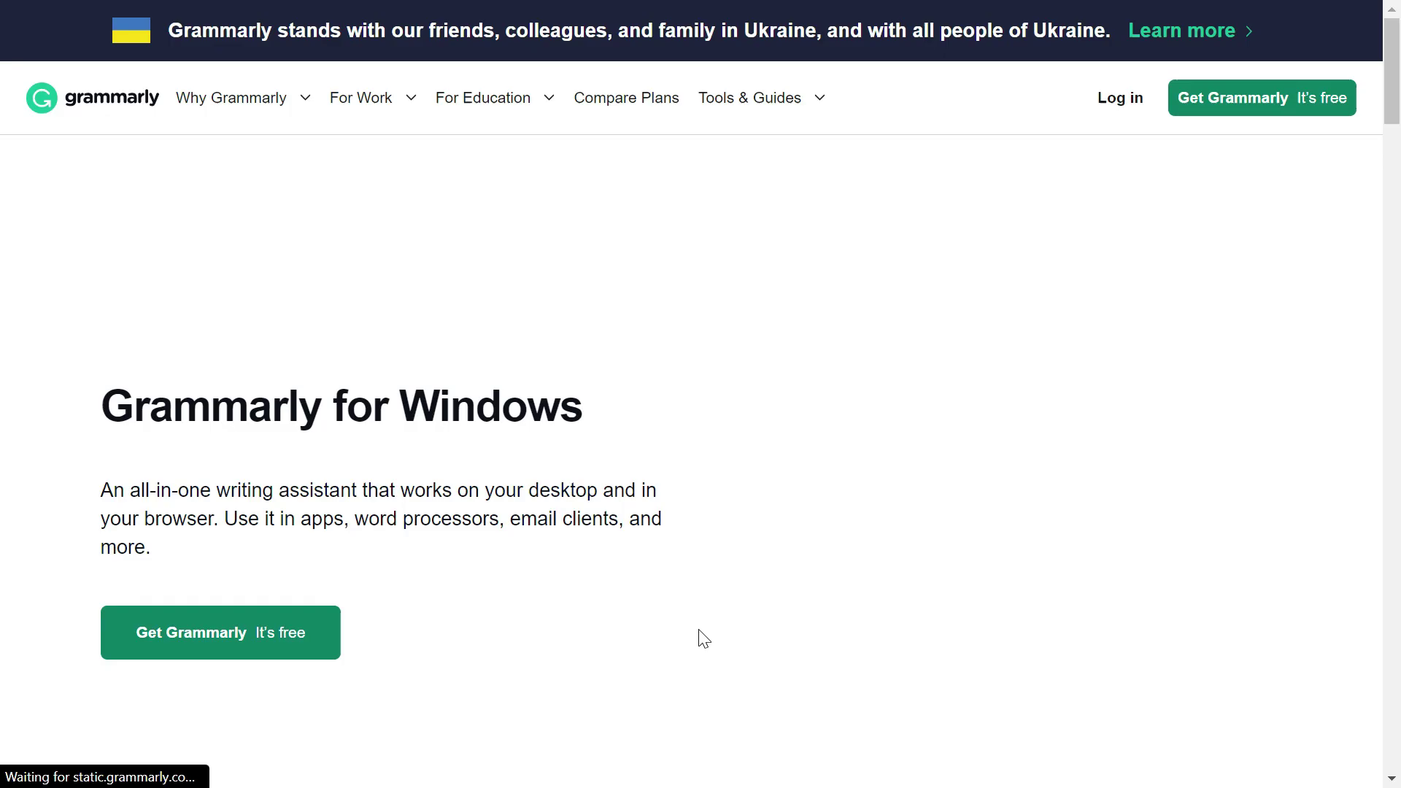
pyautogui.scroll(-3, 702, 639)
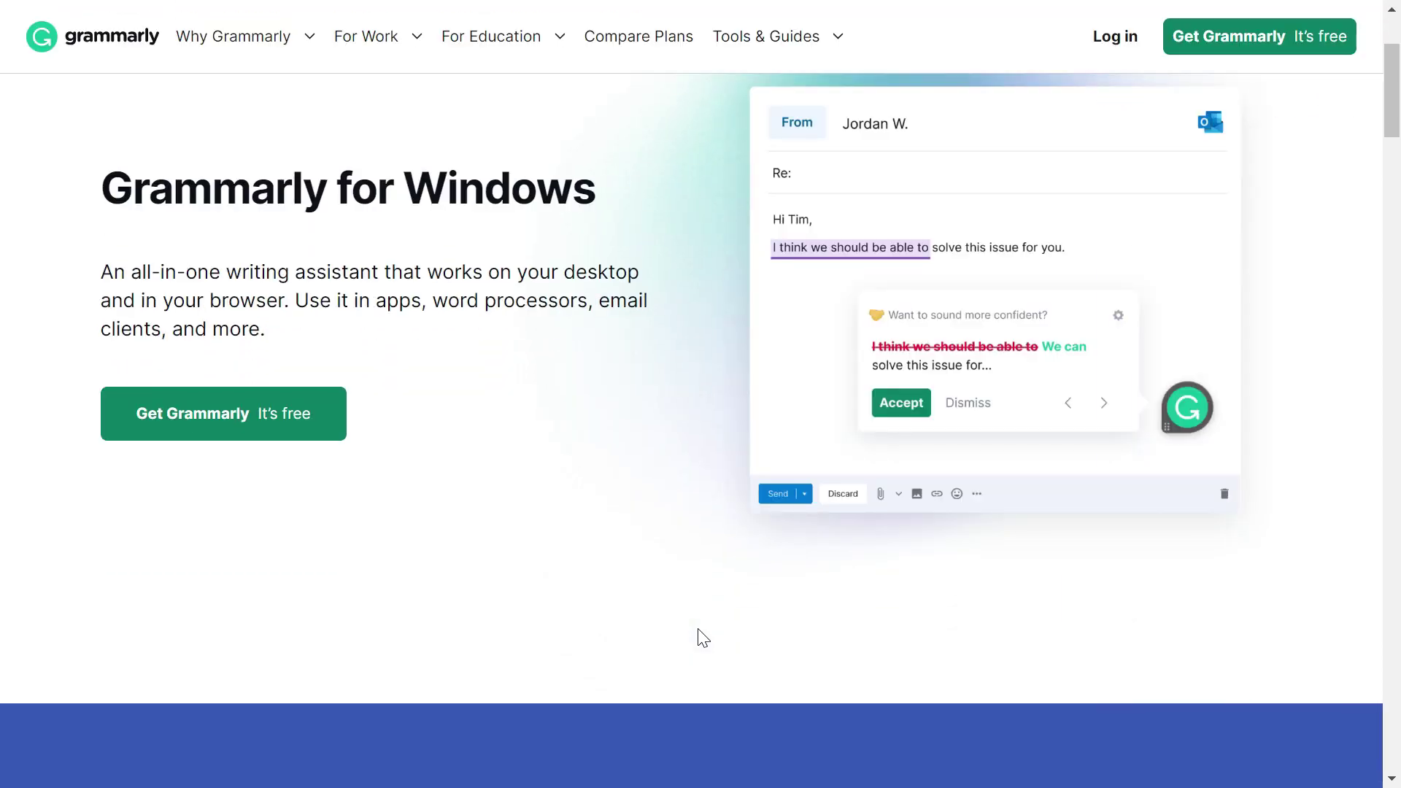
pyautogui.click(253, 422)
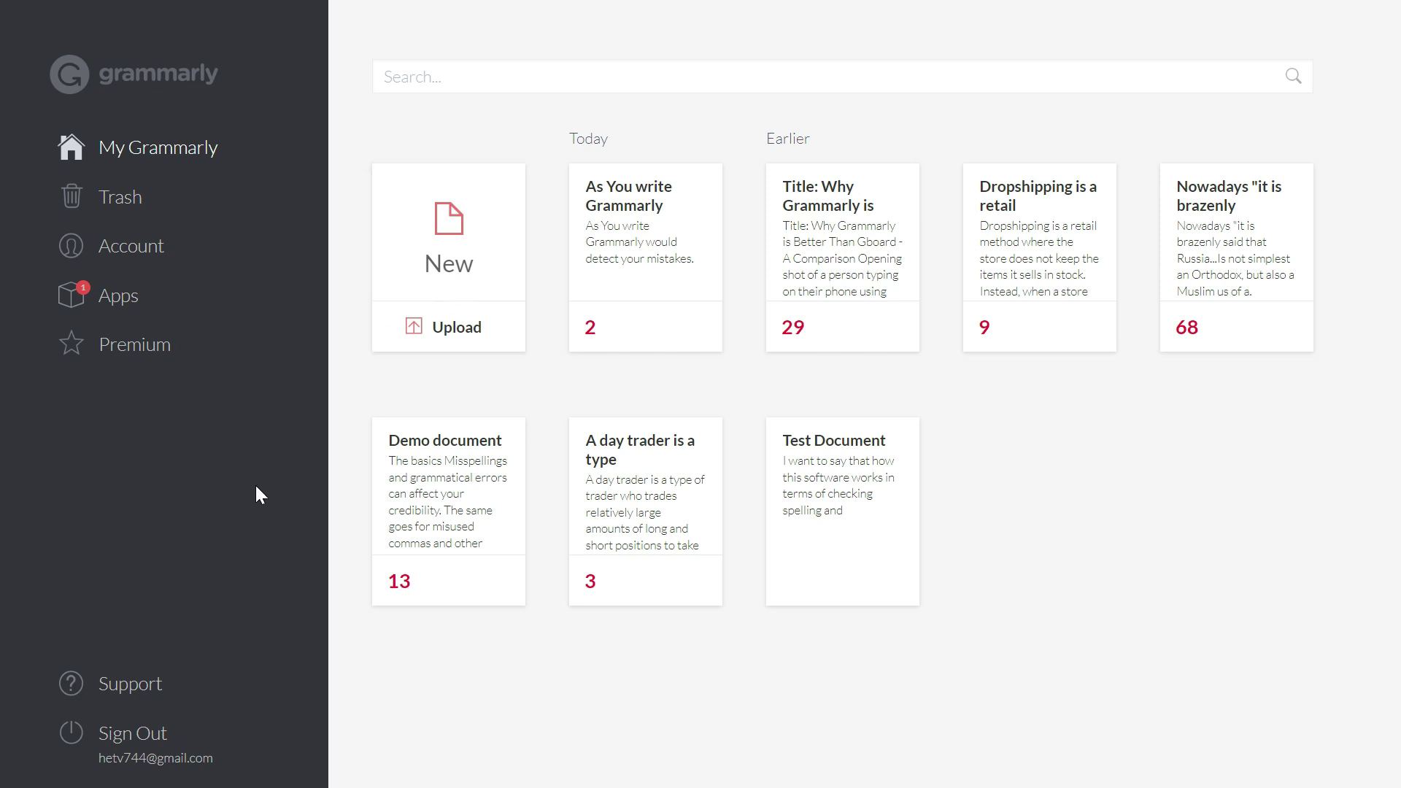
# Re-download the Grammarly for Windows installer from the Apps page.
pyautogui.click(129, 305)
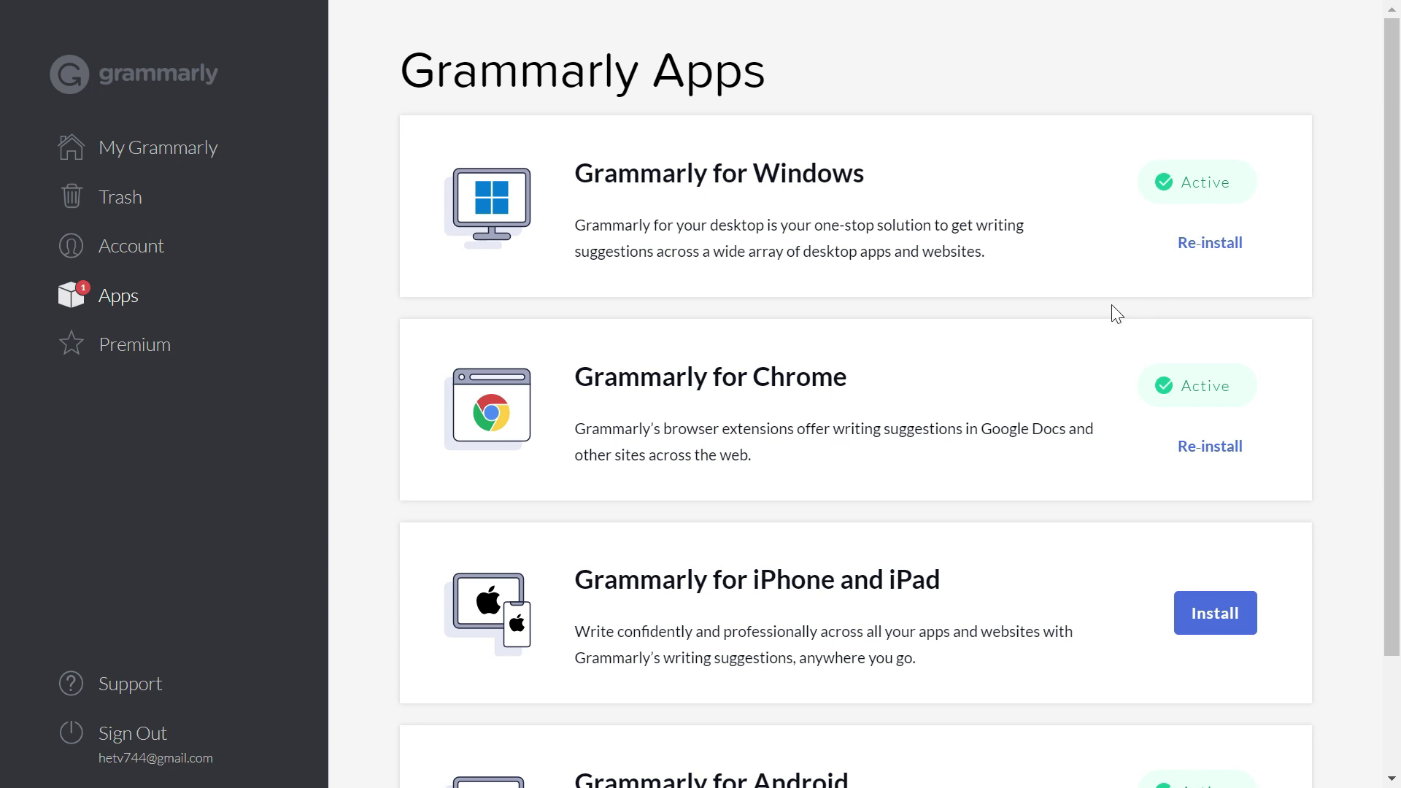
pyautogui.click(1197, 254)
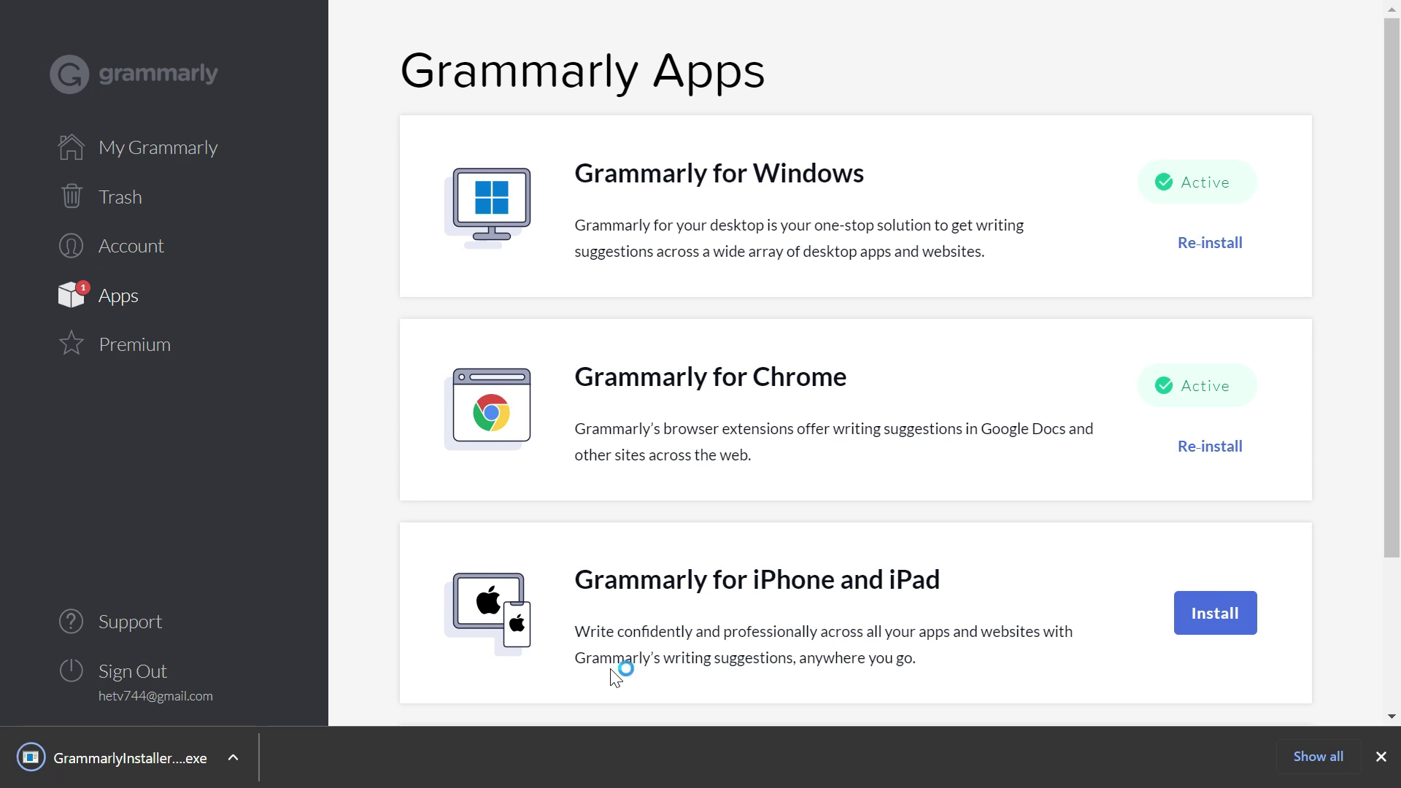
# Run the downloaded GrammarlyInstaller.exe.
pyautogui.click(151, 762)
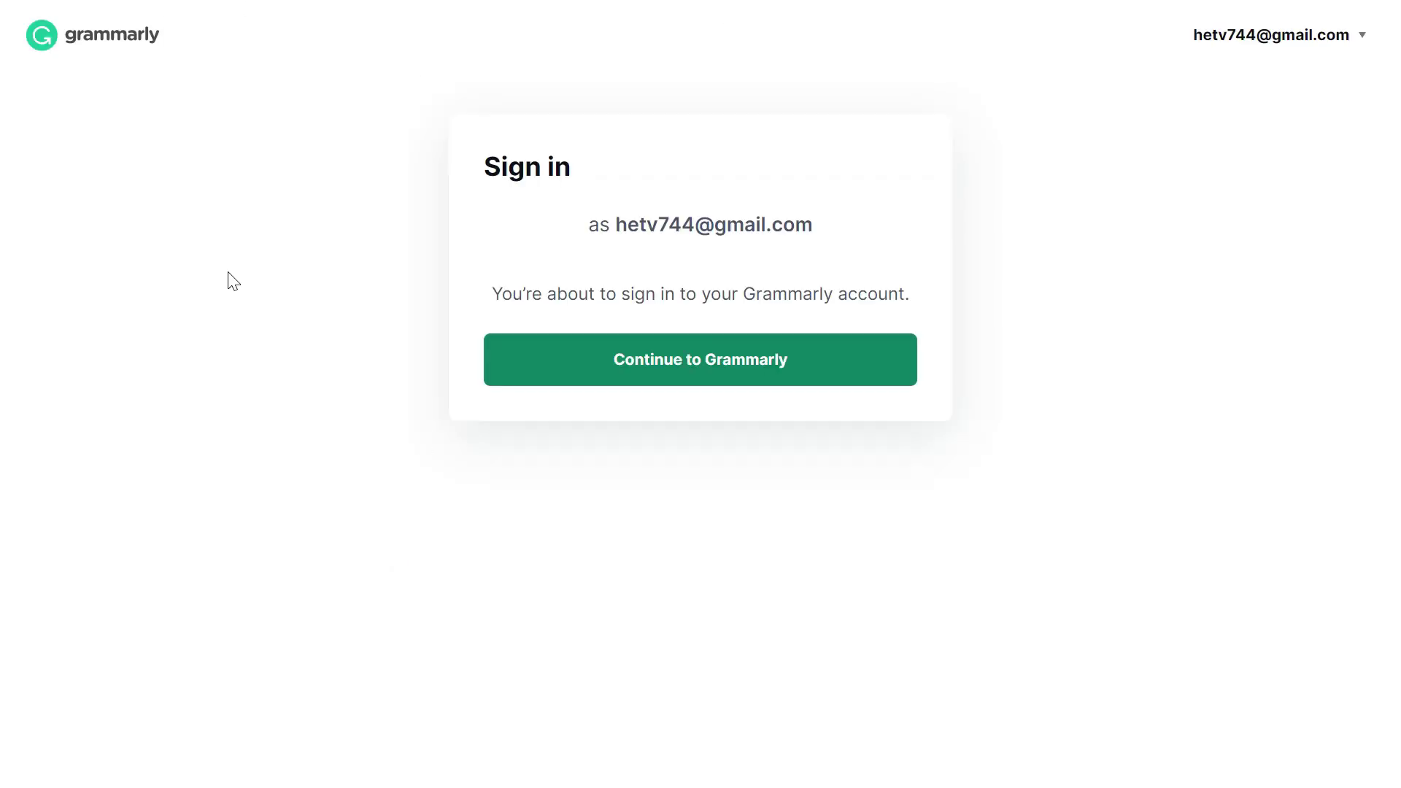
# Sign in to the Grammarly account and hand the sign-in to the desktop app.
pyautogui.click(622, 369)
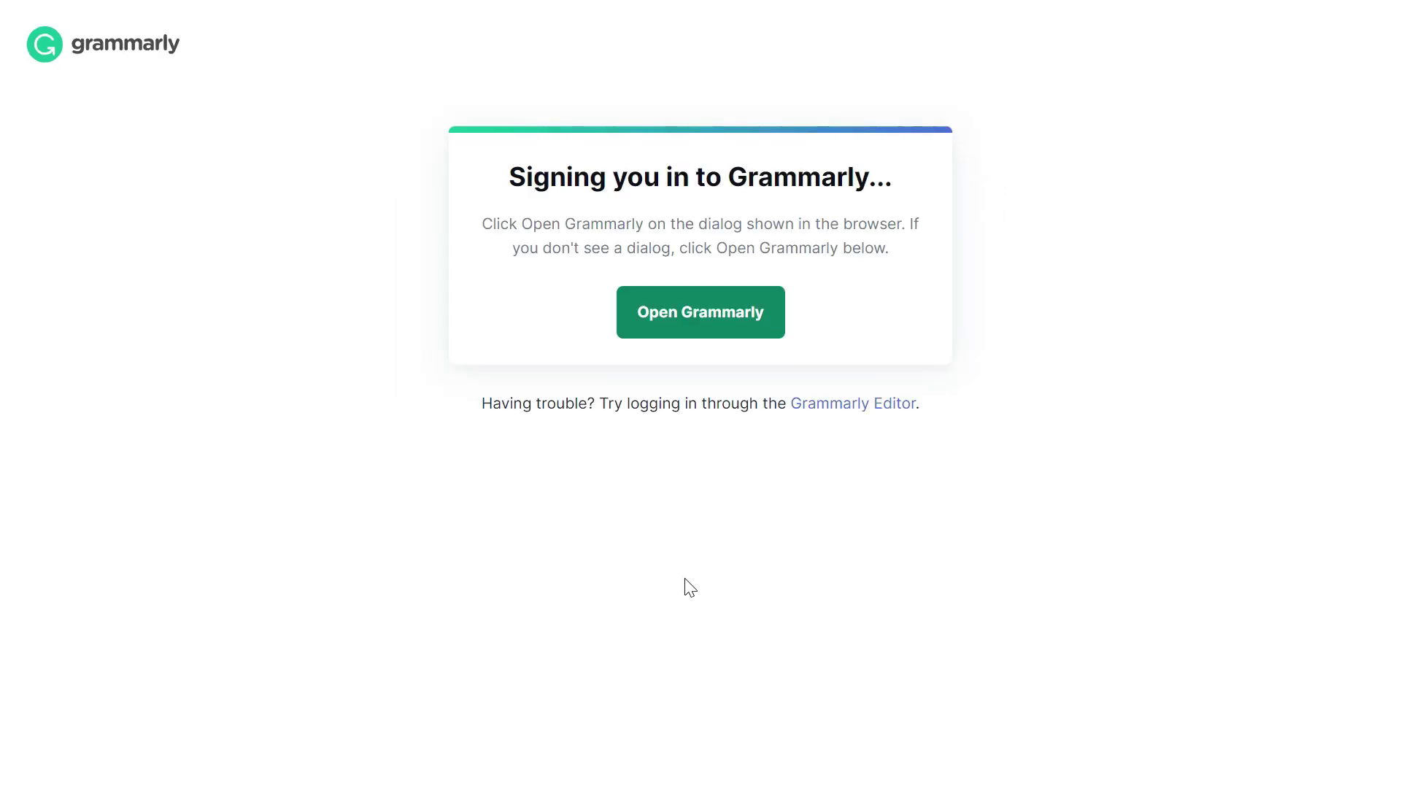
pyautogui.click(716, 315)
pyautogui.click(823, 170)
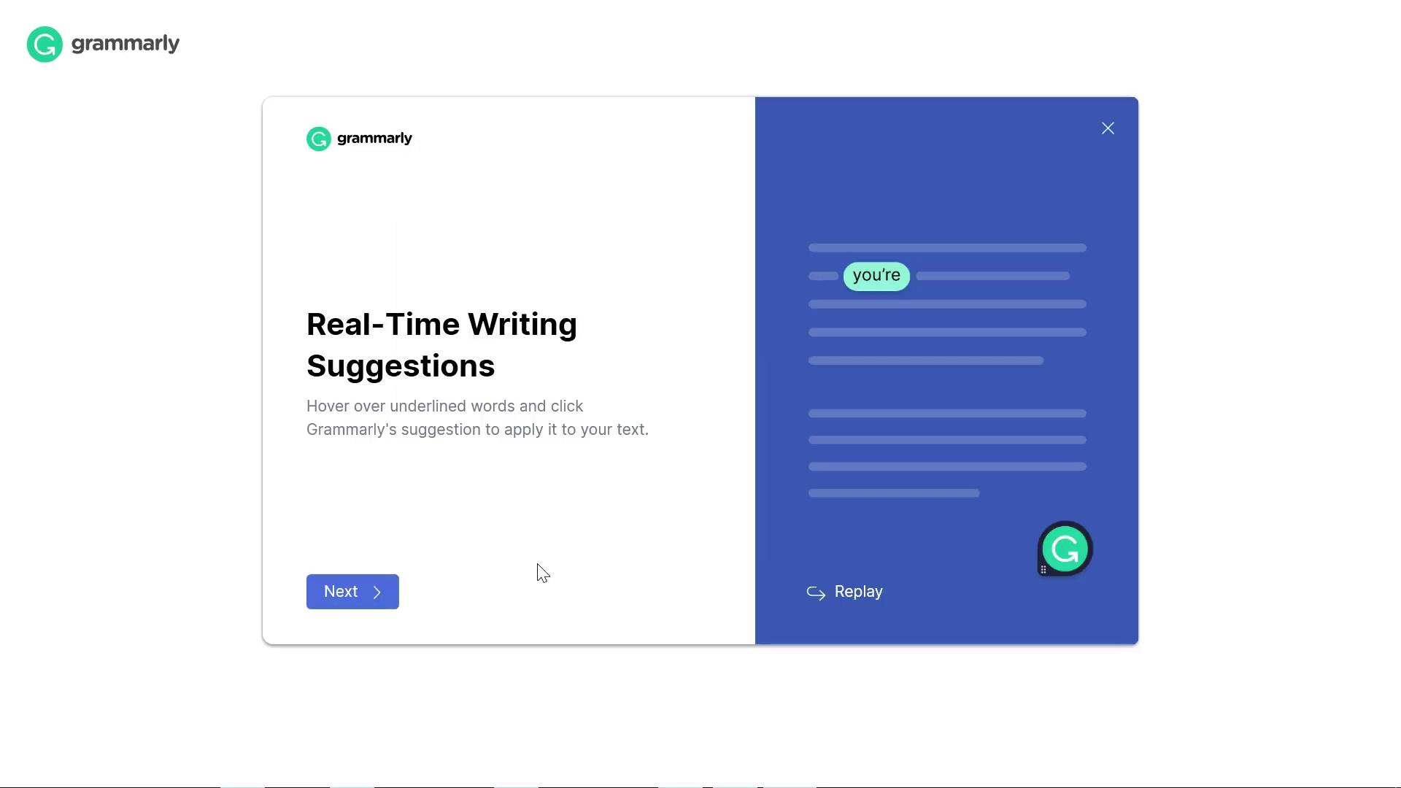
# Go through the onboarding tips and continue on the free plan.
pyautogui.click(365, 600)
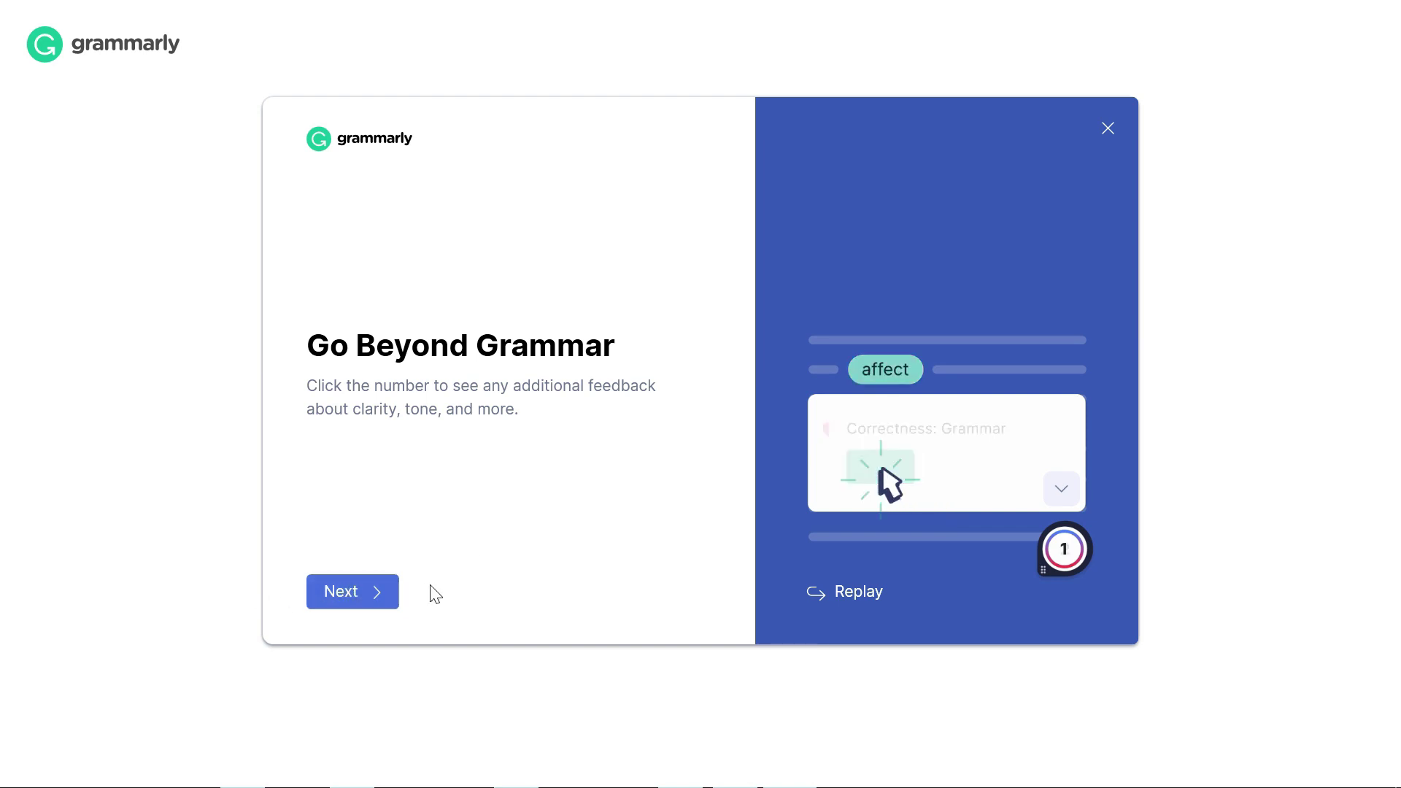
pyautogui.click(372, 595)
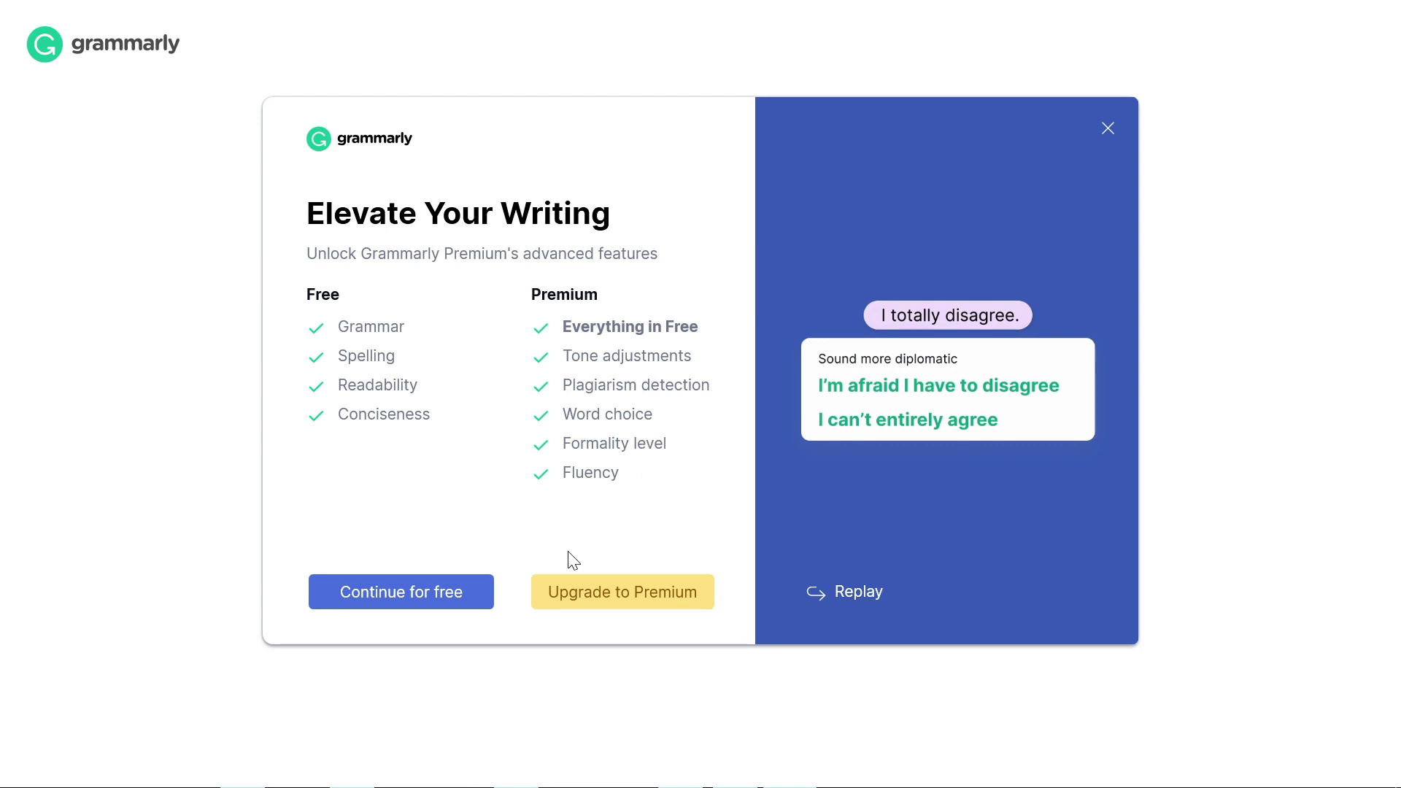
pyautogui.click(407, 600)
pyautogui.click(409, 434)
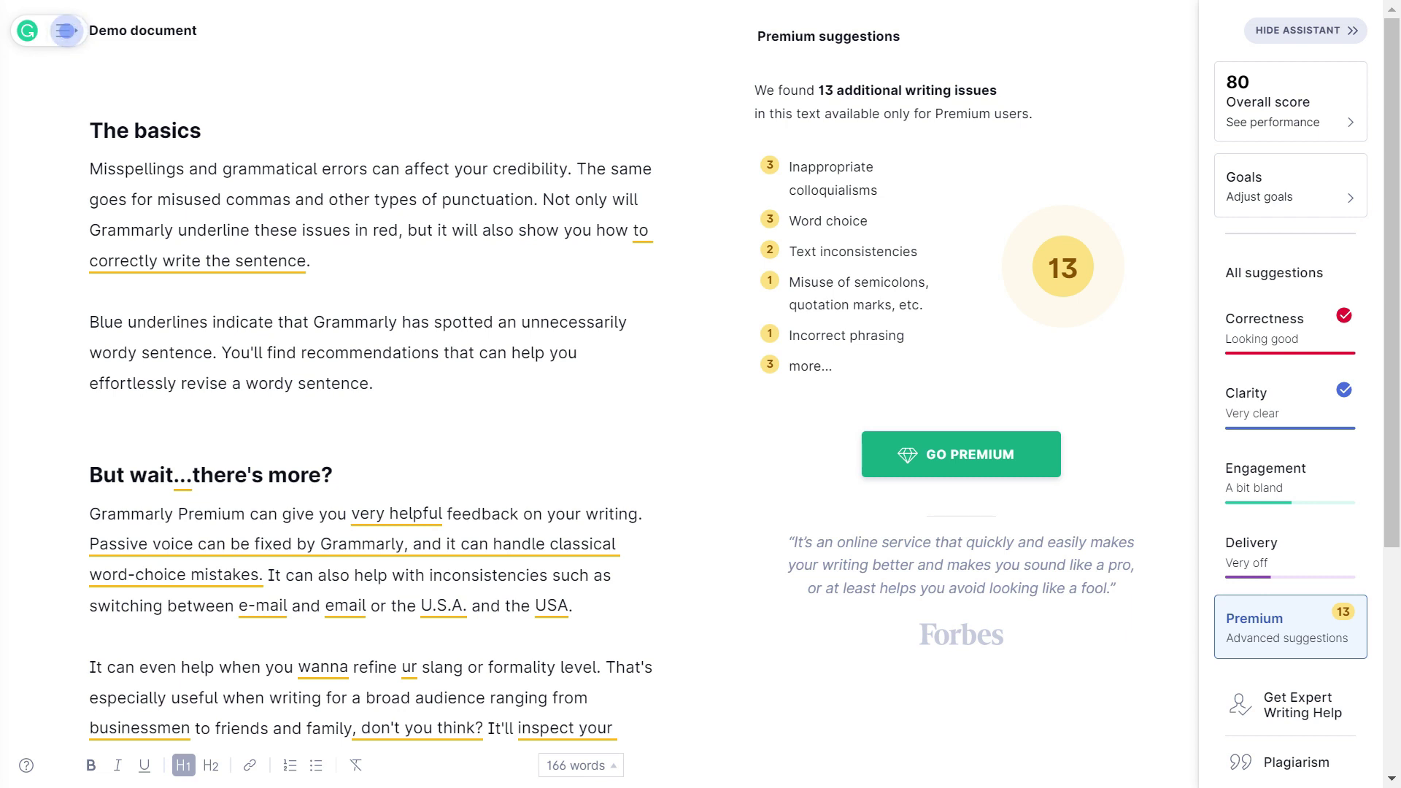
pyautogui.scroll(-3, 371, 394)
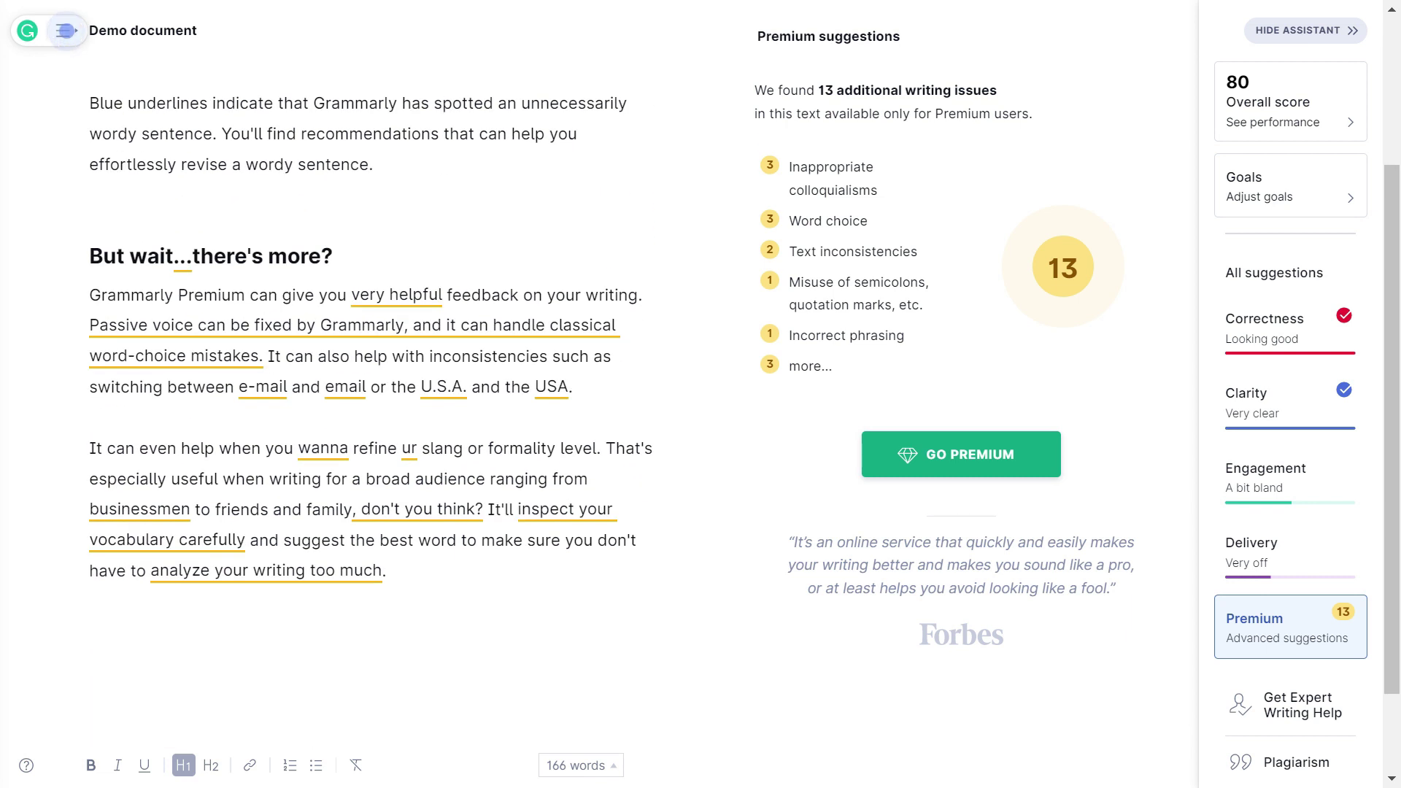
pyautogui.scroll(3, 371, 394)
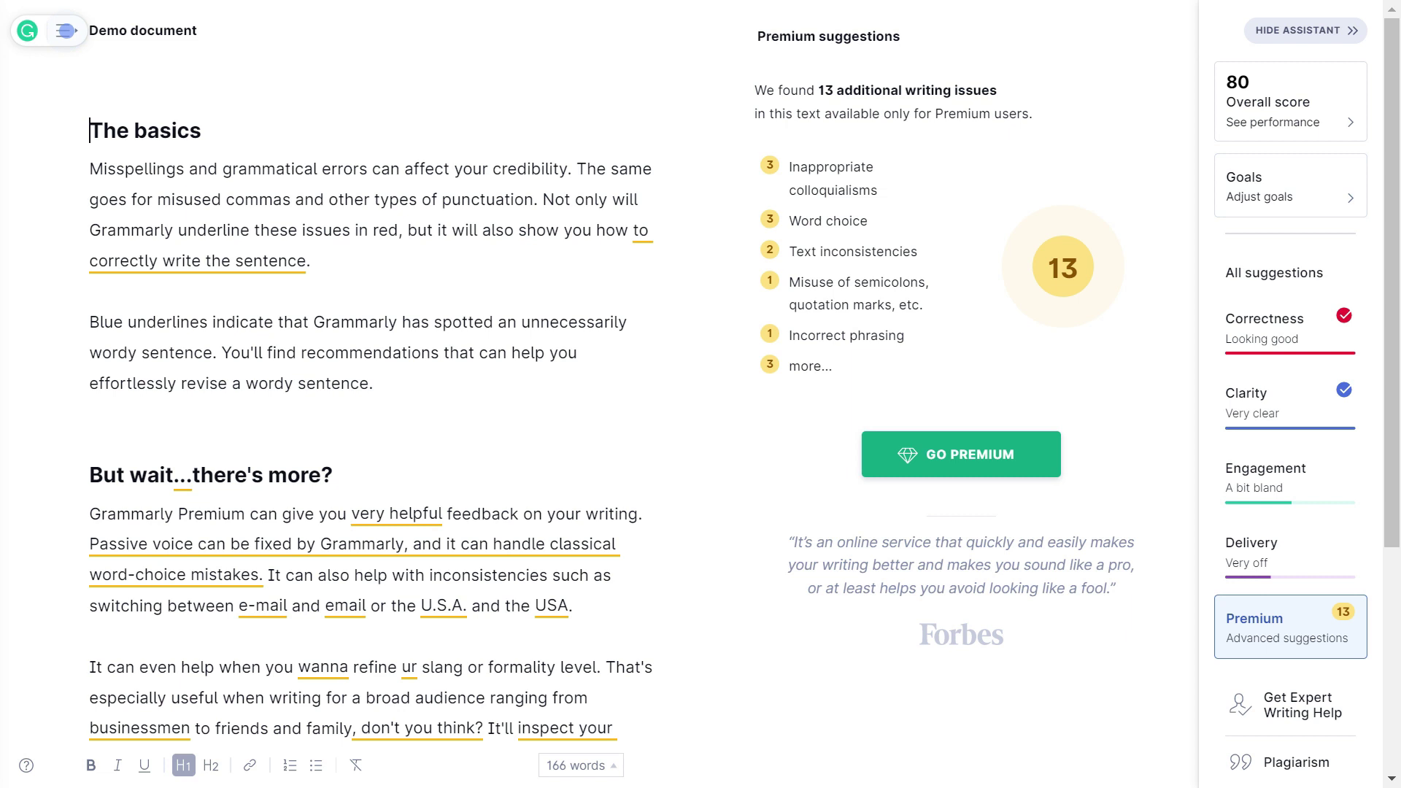
# Set the writing goals to Expert audience, Informal formality, General domain and Convince intent.
pyautogui.click(1261, 195)
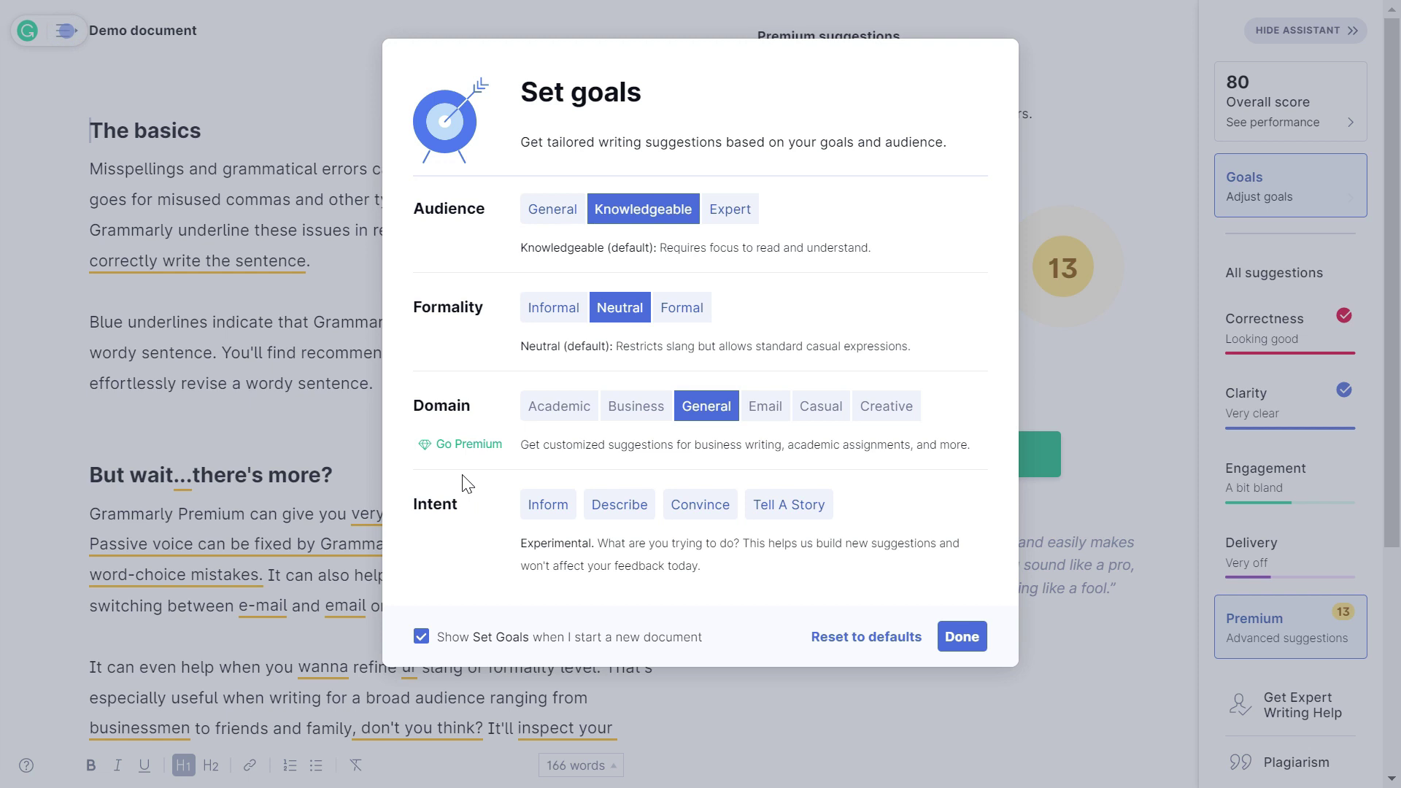
pyautogui.click(584, 405)
pyautogui.click(839, 402)
pyautogui.click(729, 216)
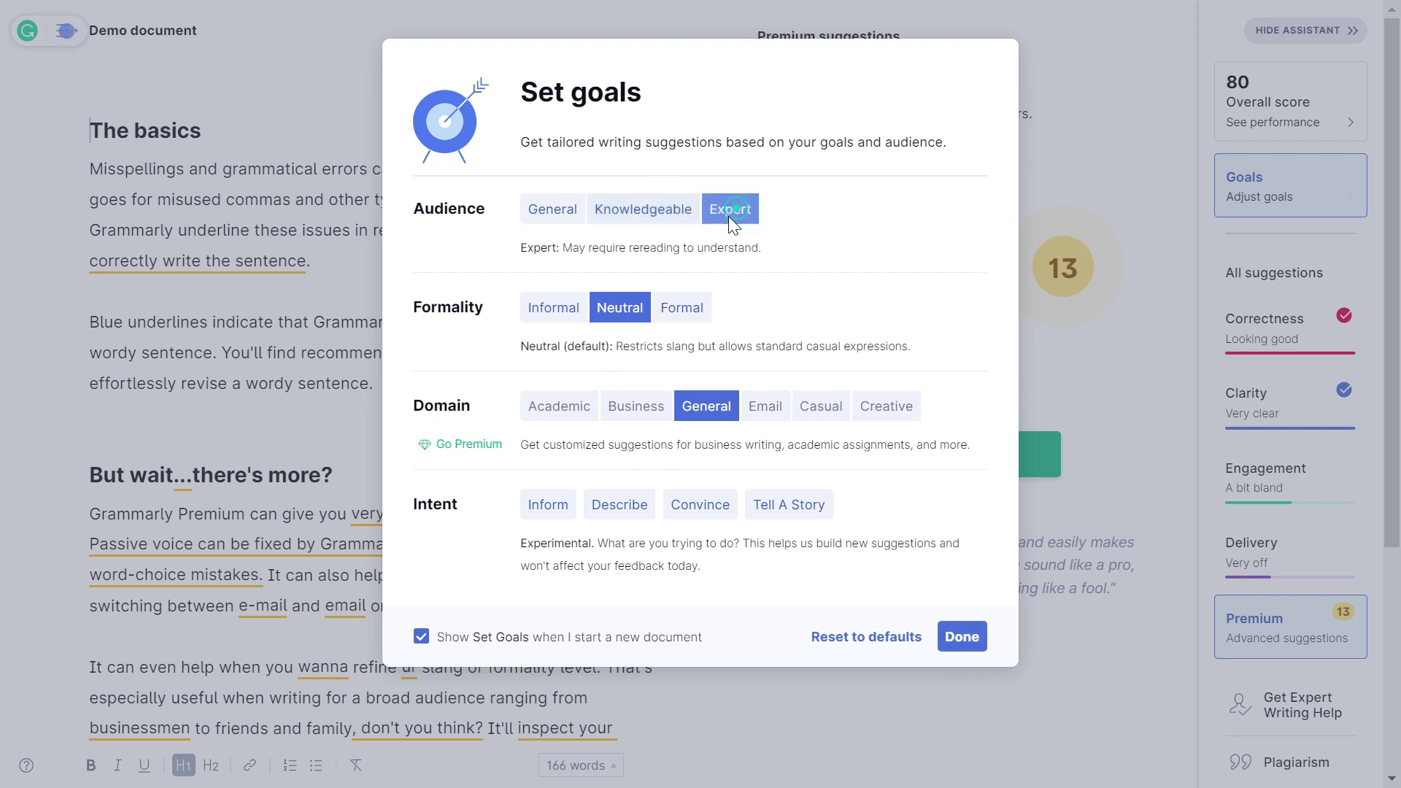
pyautogui.click(570, 308)
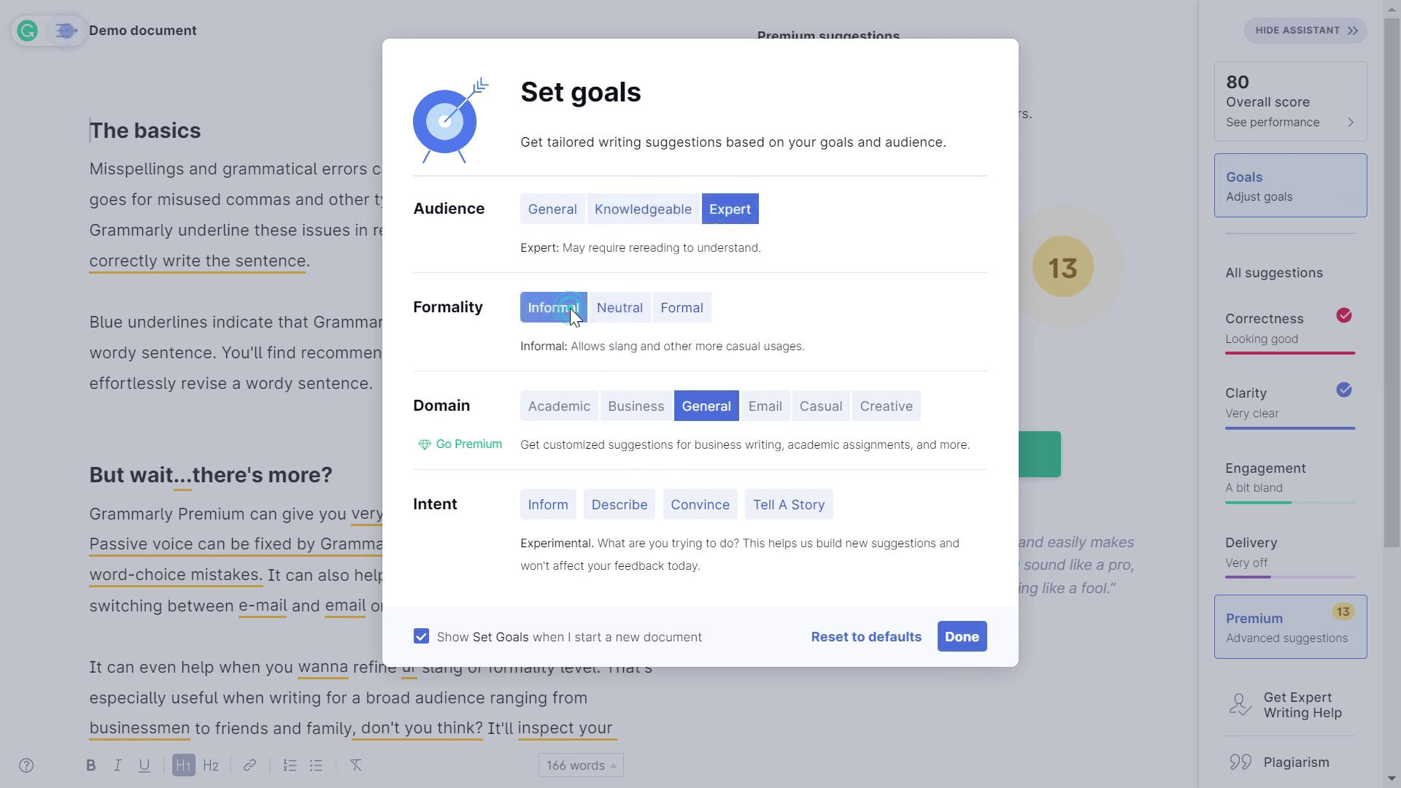
pyautogui.click(697, 506)
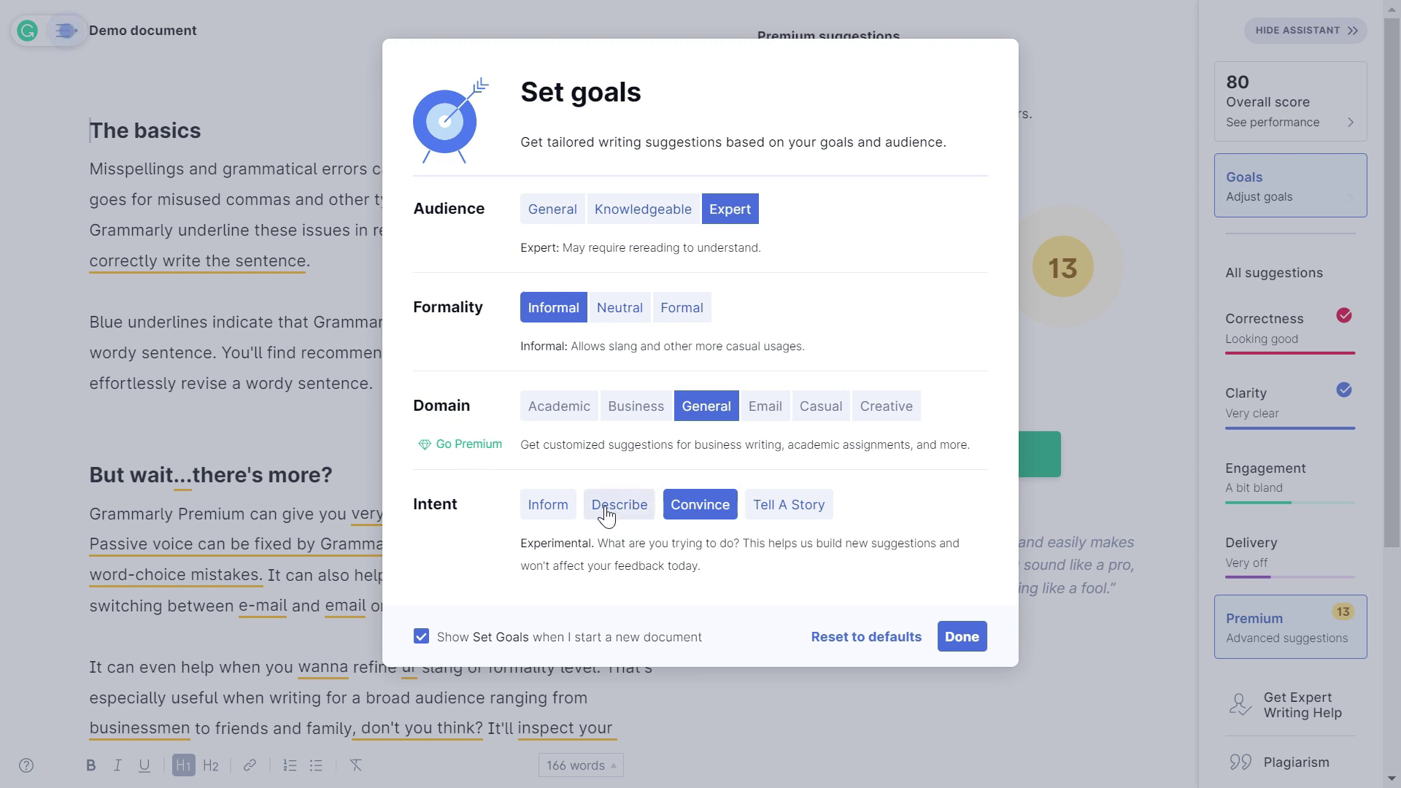
# Apply all four goals, raising the overall score to 87, and view the score's performance.
pyautogui.click(963, 637)
pyautogui.click(1285, 117)
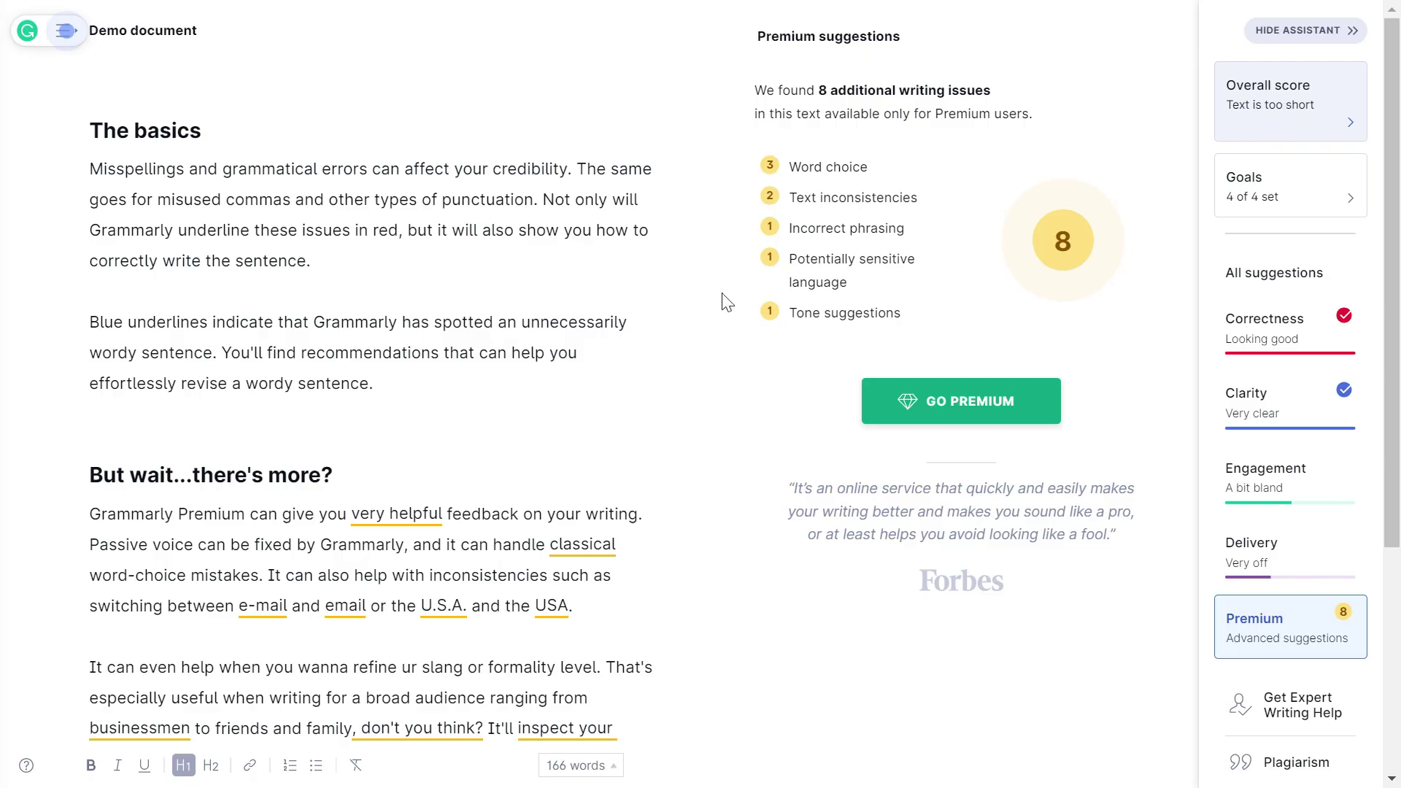
pyautogui.click(895, 633)
pyautogui.scroll(-2, 371, 438)
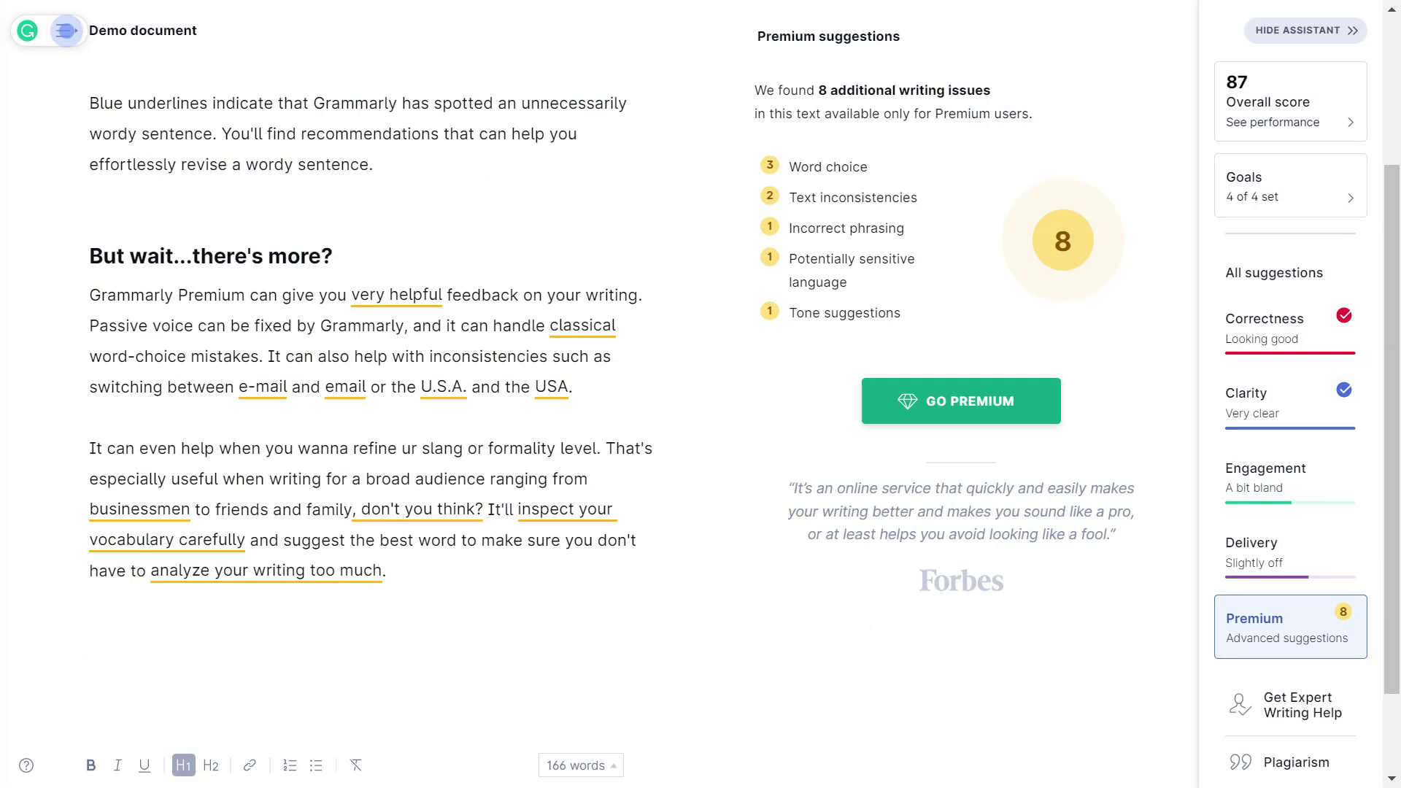
pyautogui.scroll(2, 371, 438)
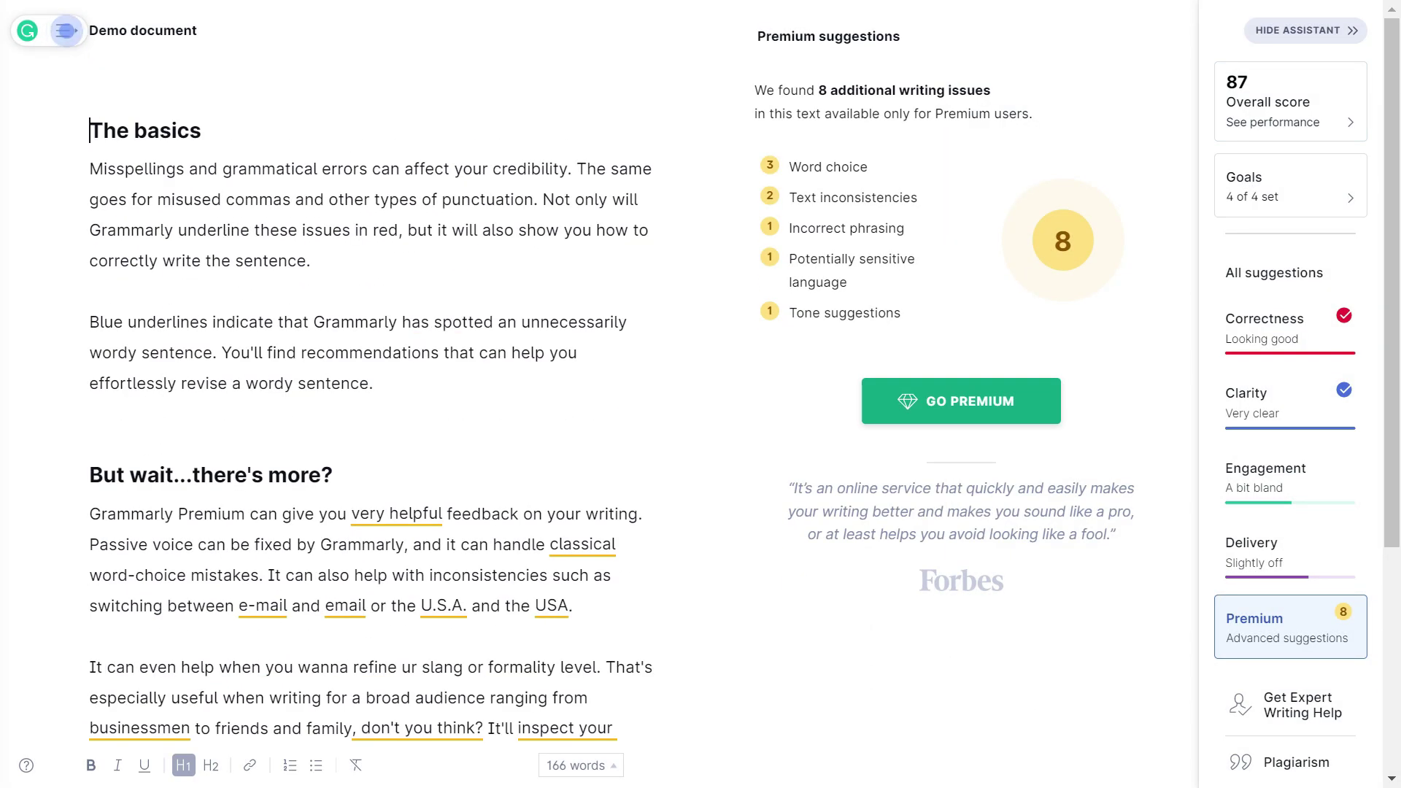
# Review the Readability and Vocabulary sections of the Performance report, then close it.
pyautogui.click(1281, 129)
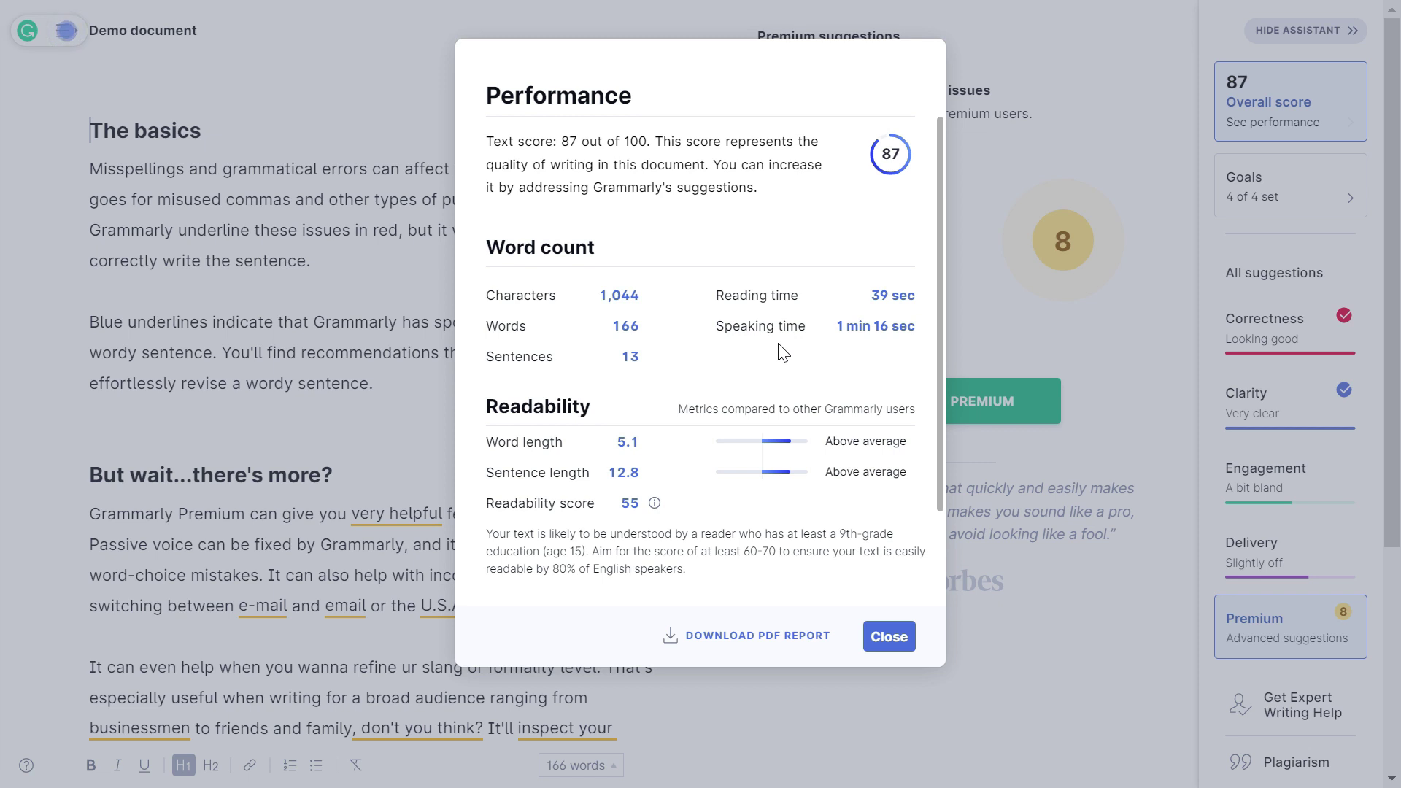
pyautogui.scroll(-2, 779, 346)
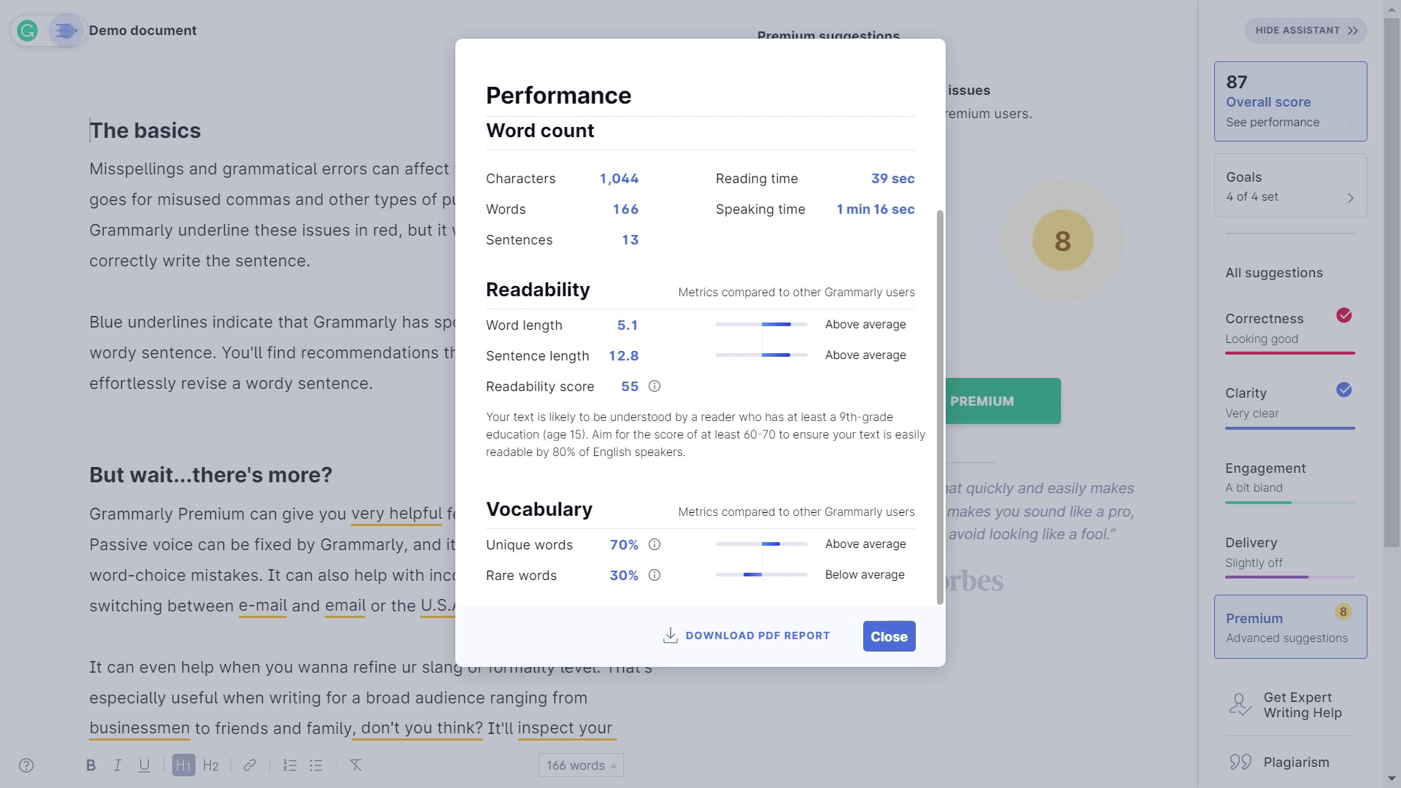
pyautogui.scroll(2, 759, 518)
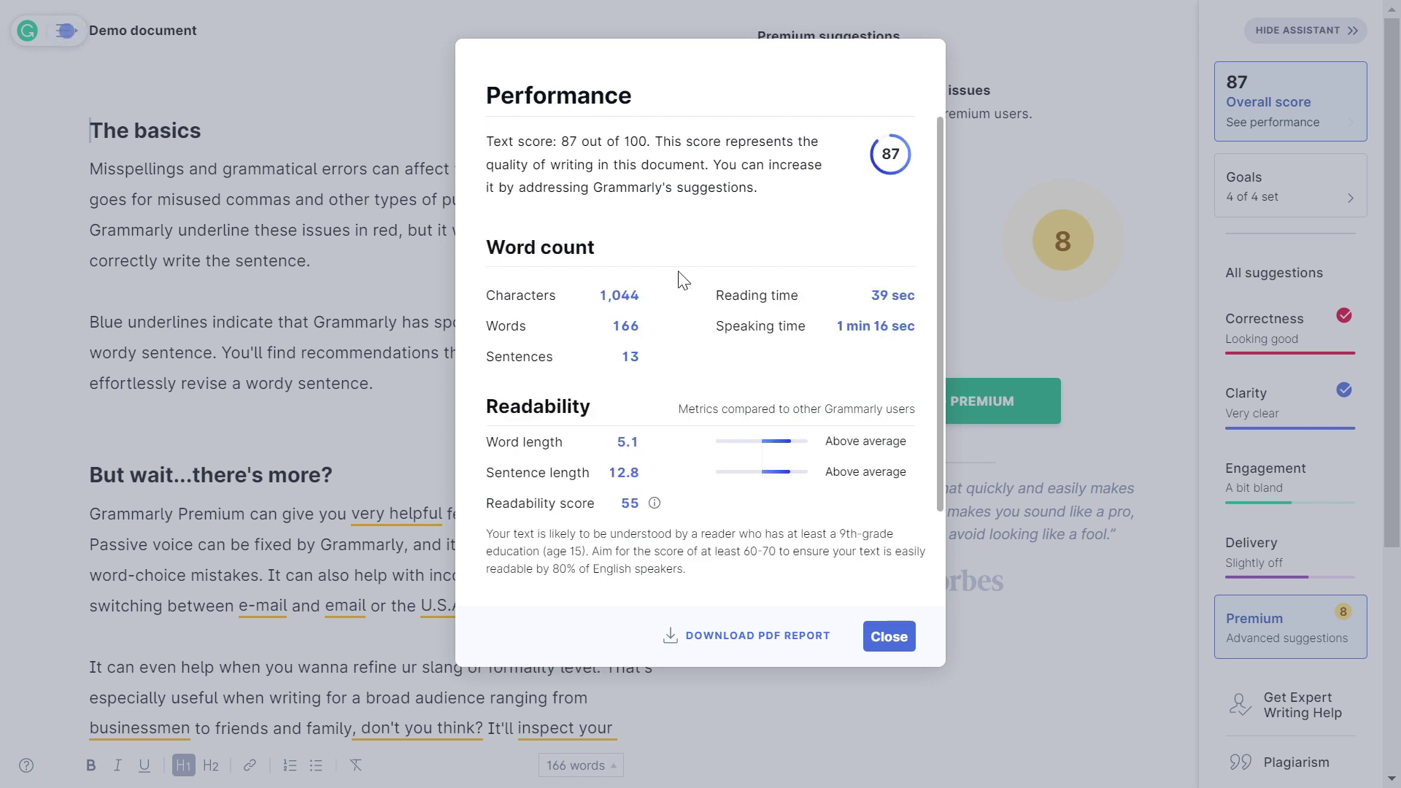
pyautogui.scroll(-2, 691, 377)
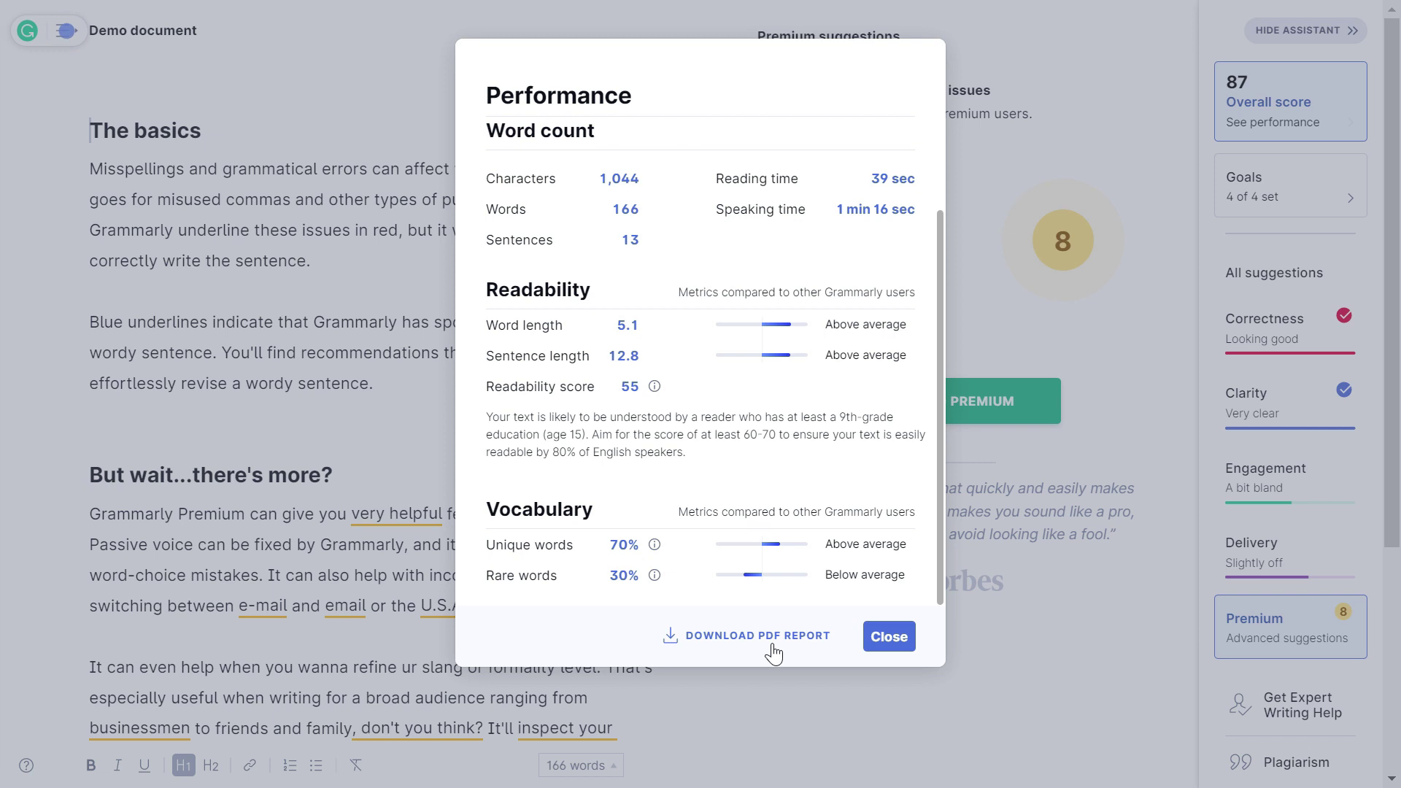
pyautogui.click(889, 637)
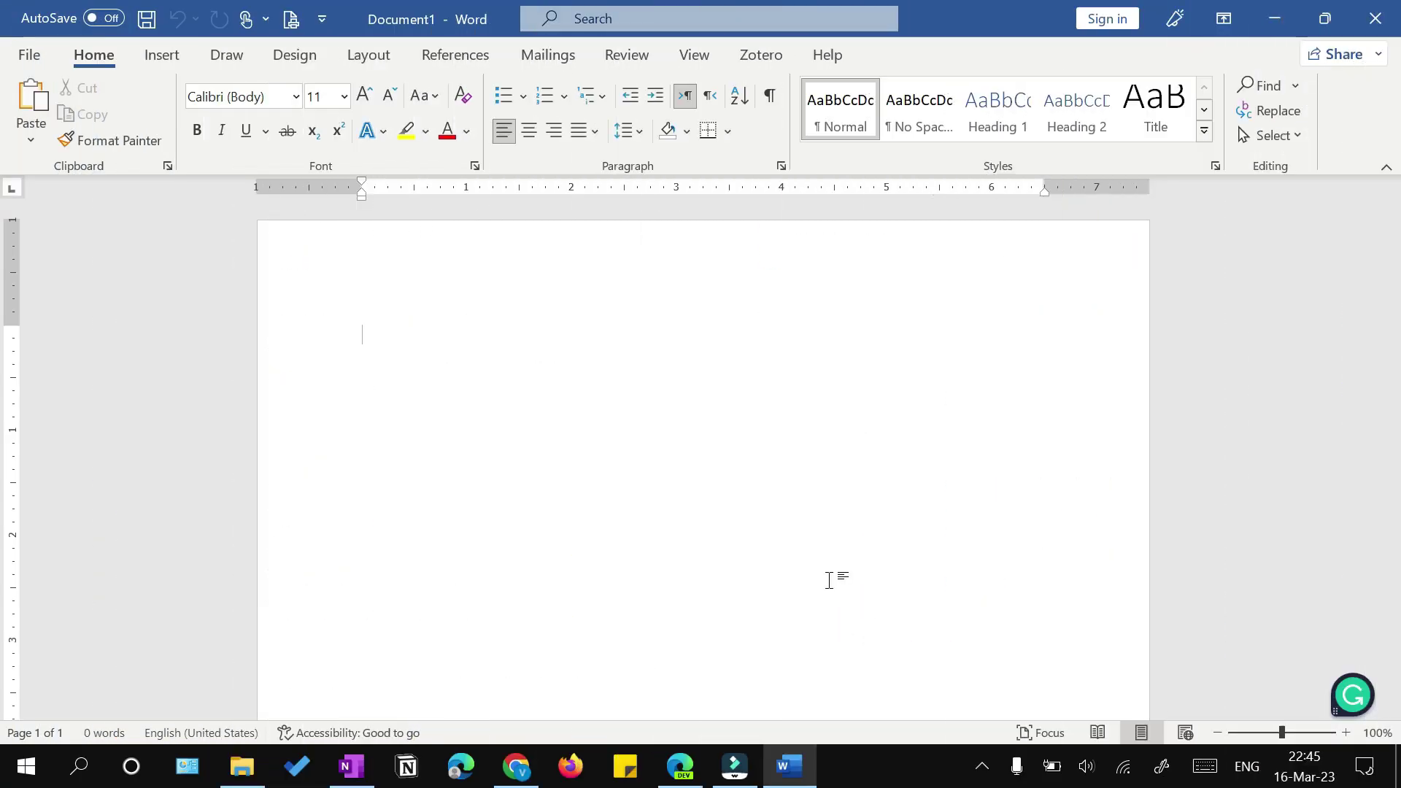
# In Grammarly for Windows settings, set the writing language to British English and turn tone detection on.
pyautogui.click(983, 766)
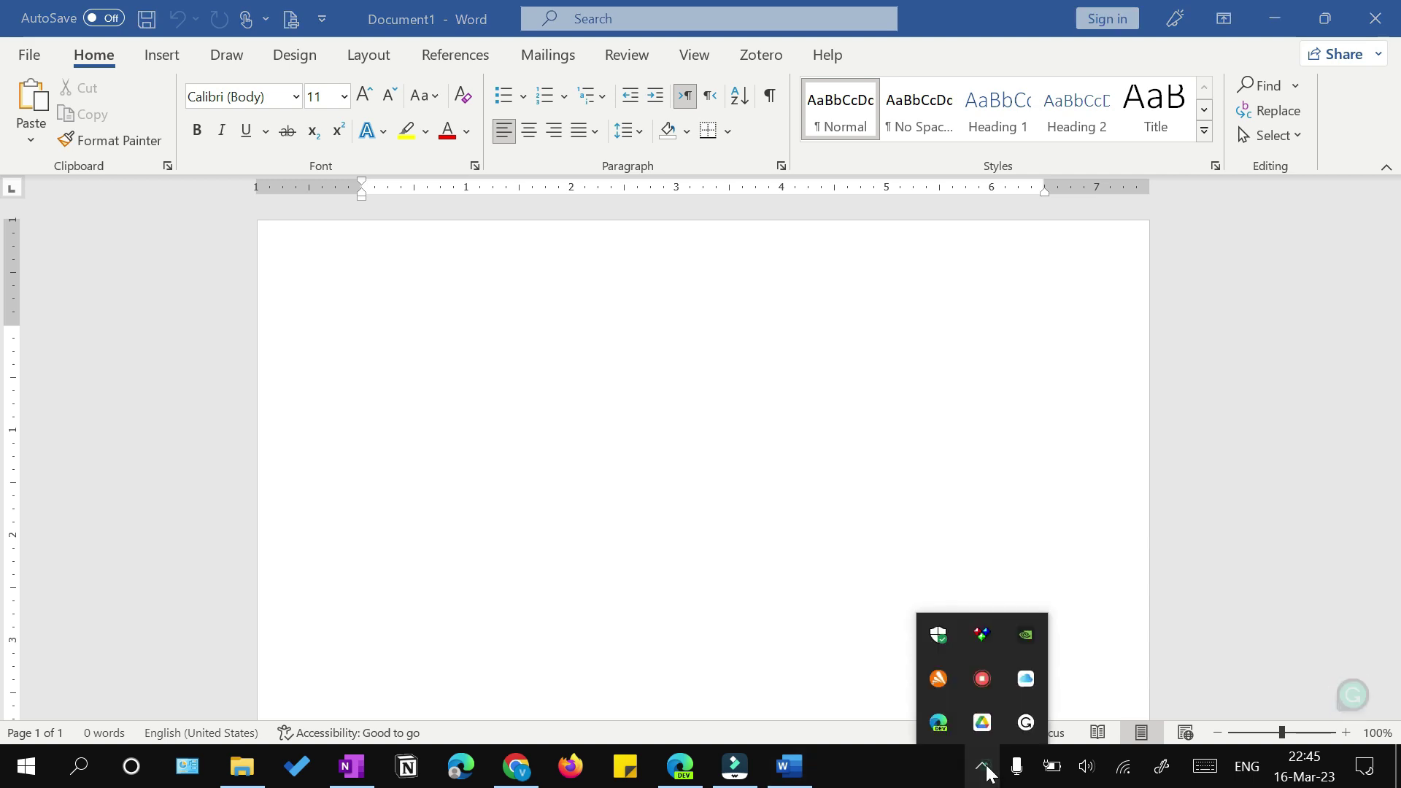
pyautogui.rightClick(1026, 724)
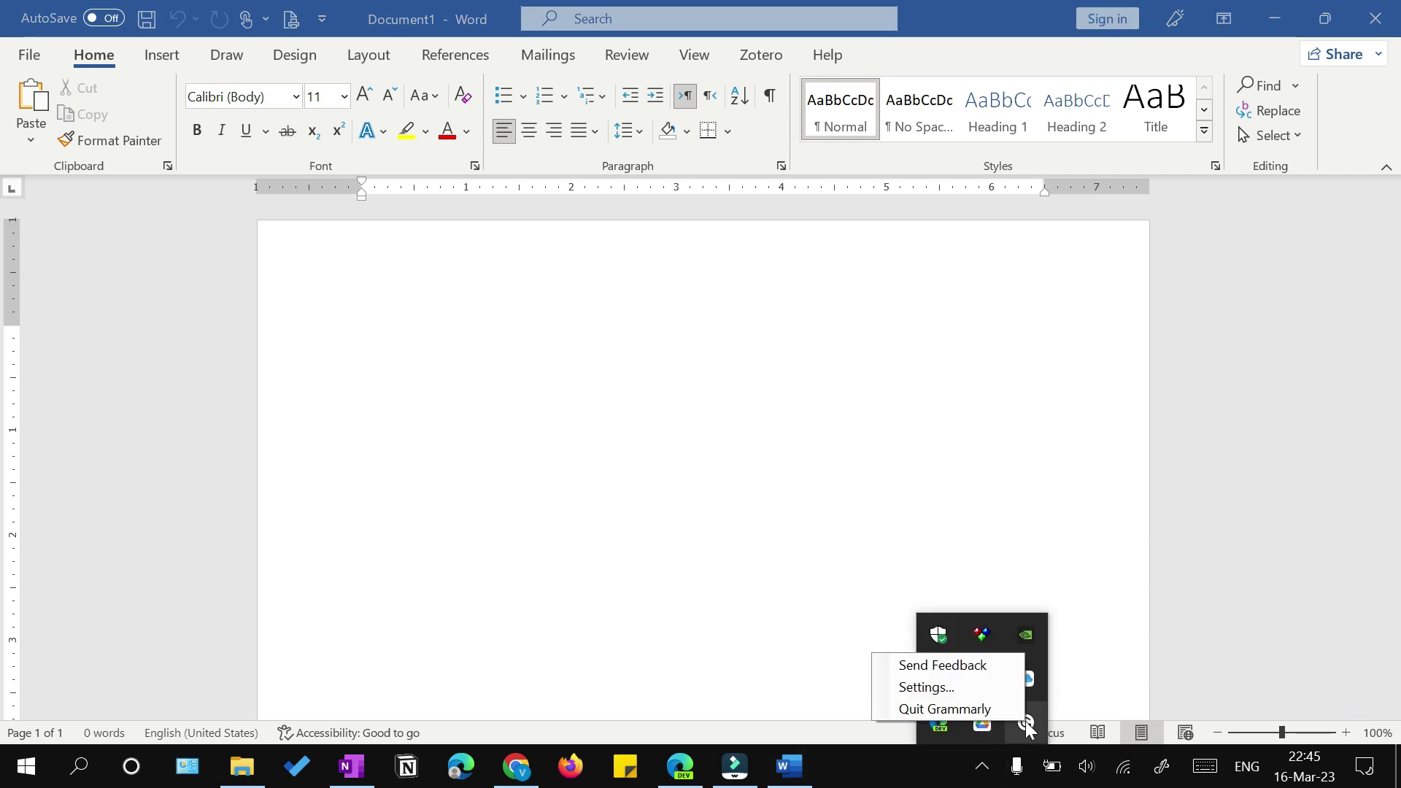
pyautogui.click(963, 687)
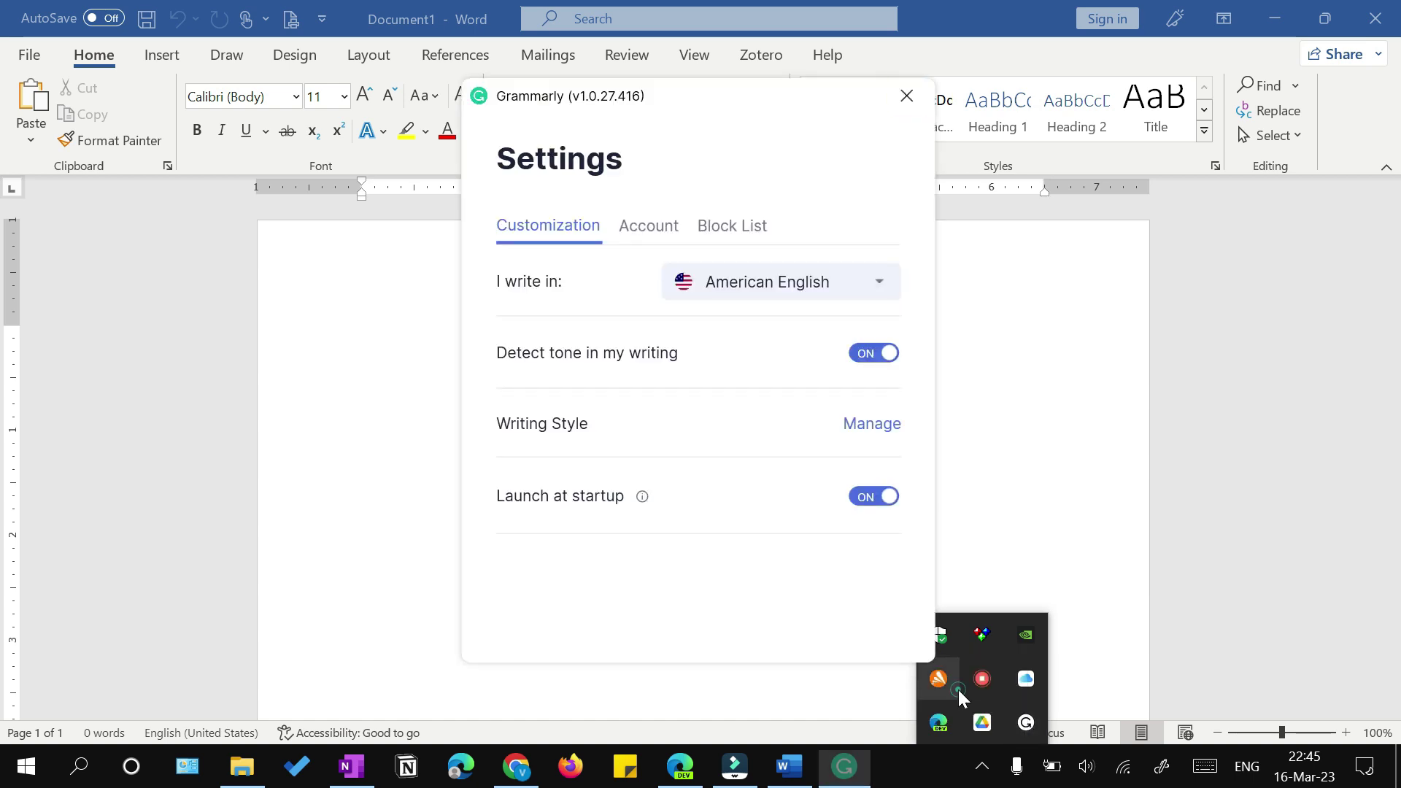
pyautogui.click(759, 288)
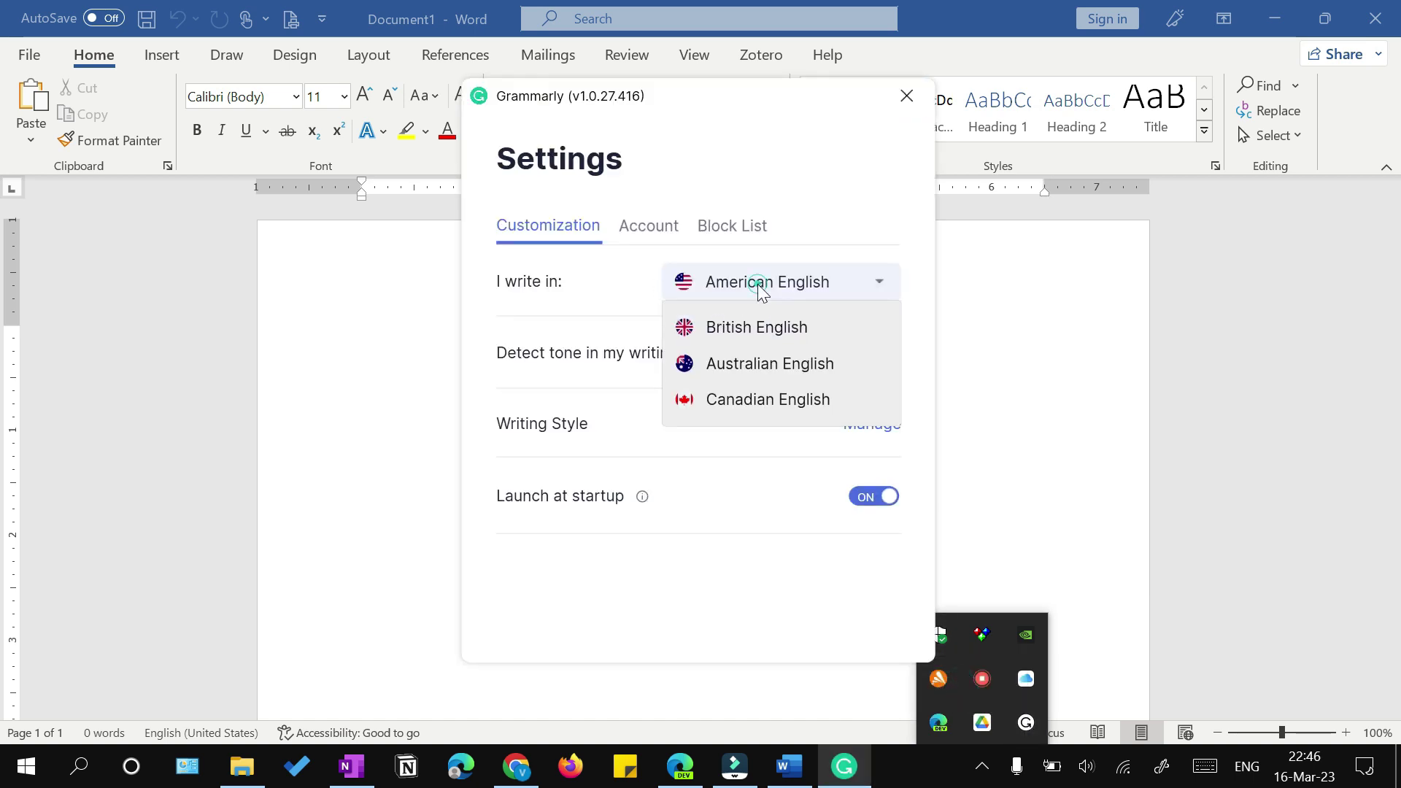
pyautogui.click(763, 330)
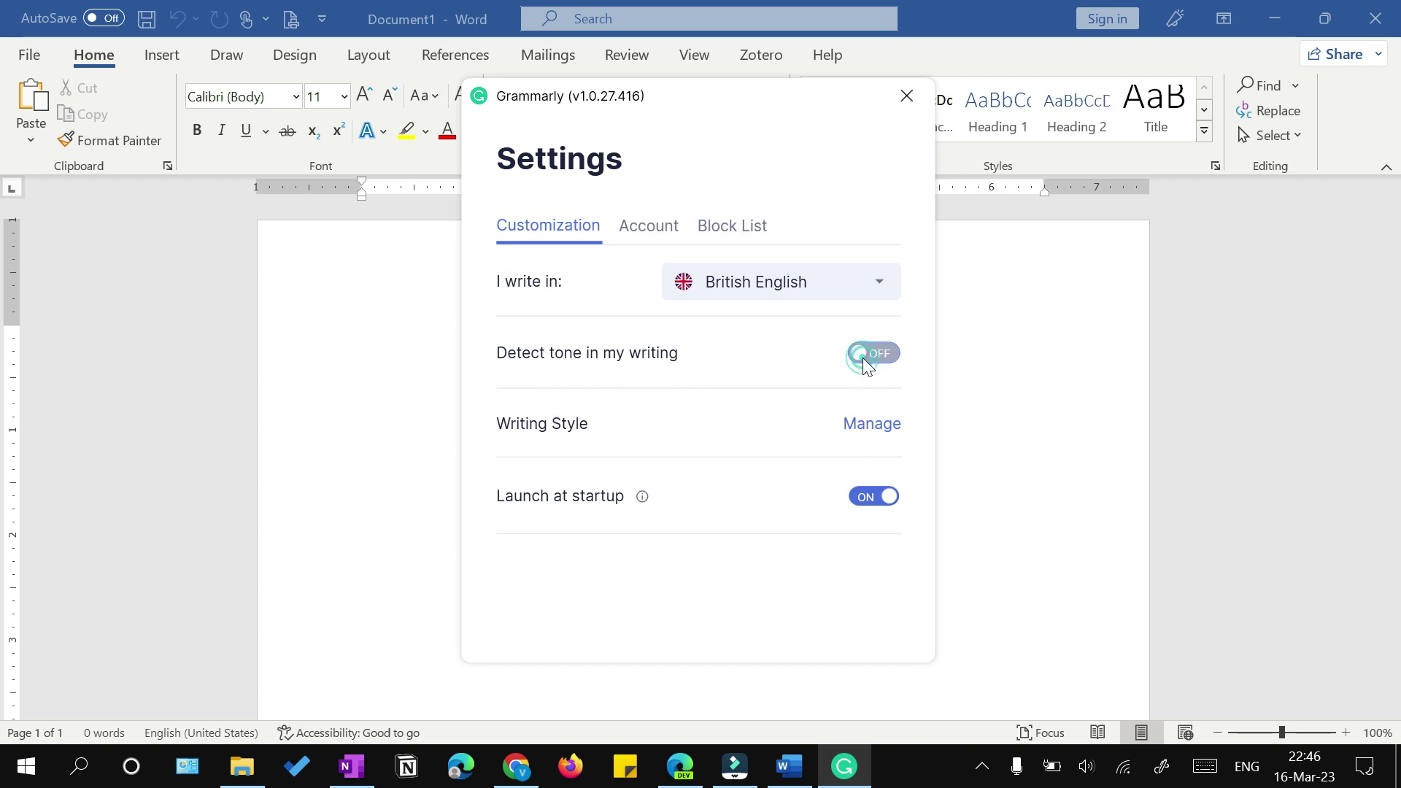
pyautogui.click(885, 354)
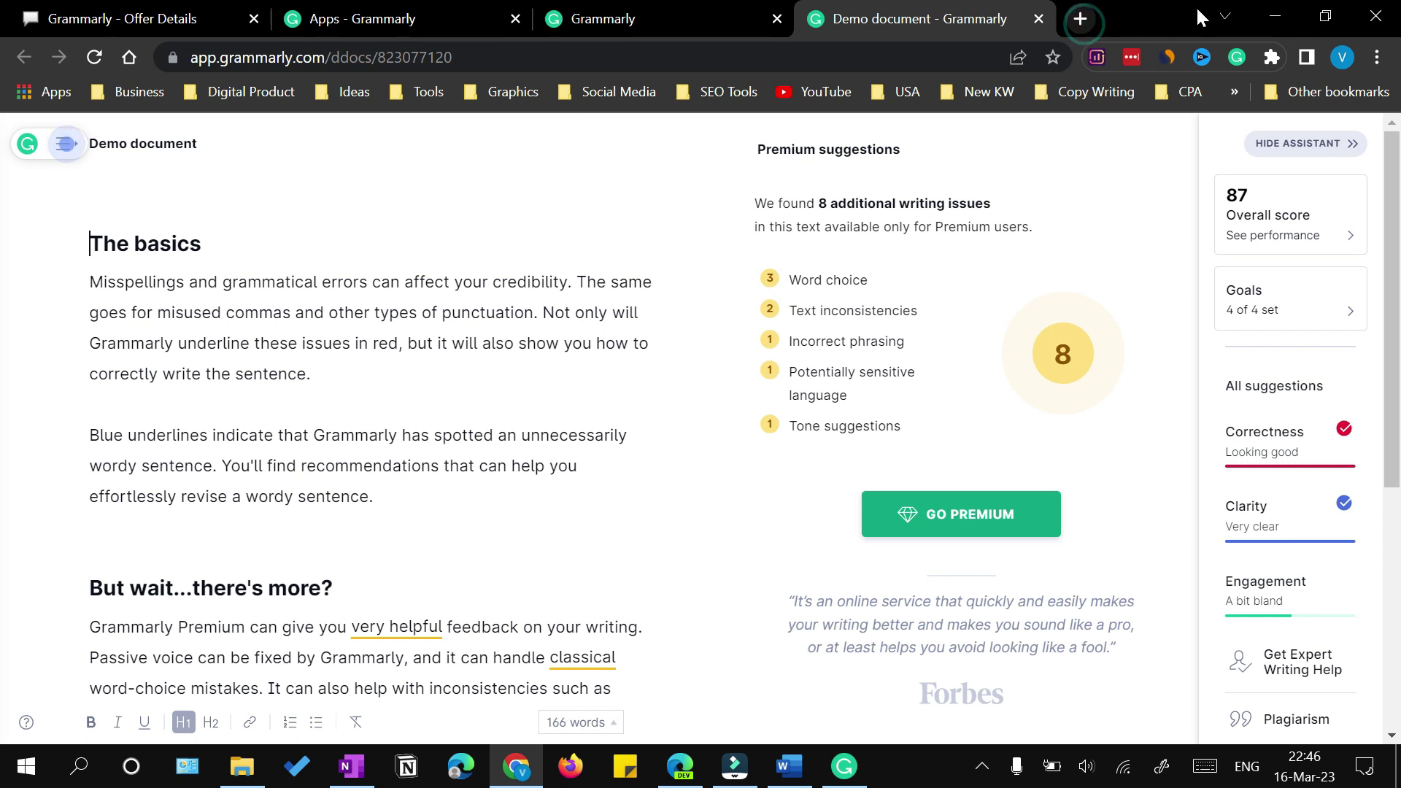
# Paste the test sentence into Word and accept Grammarly's fix changing 'stat' to 'start'.
pyautogui.click(1279, 14)
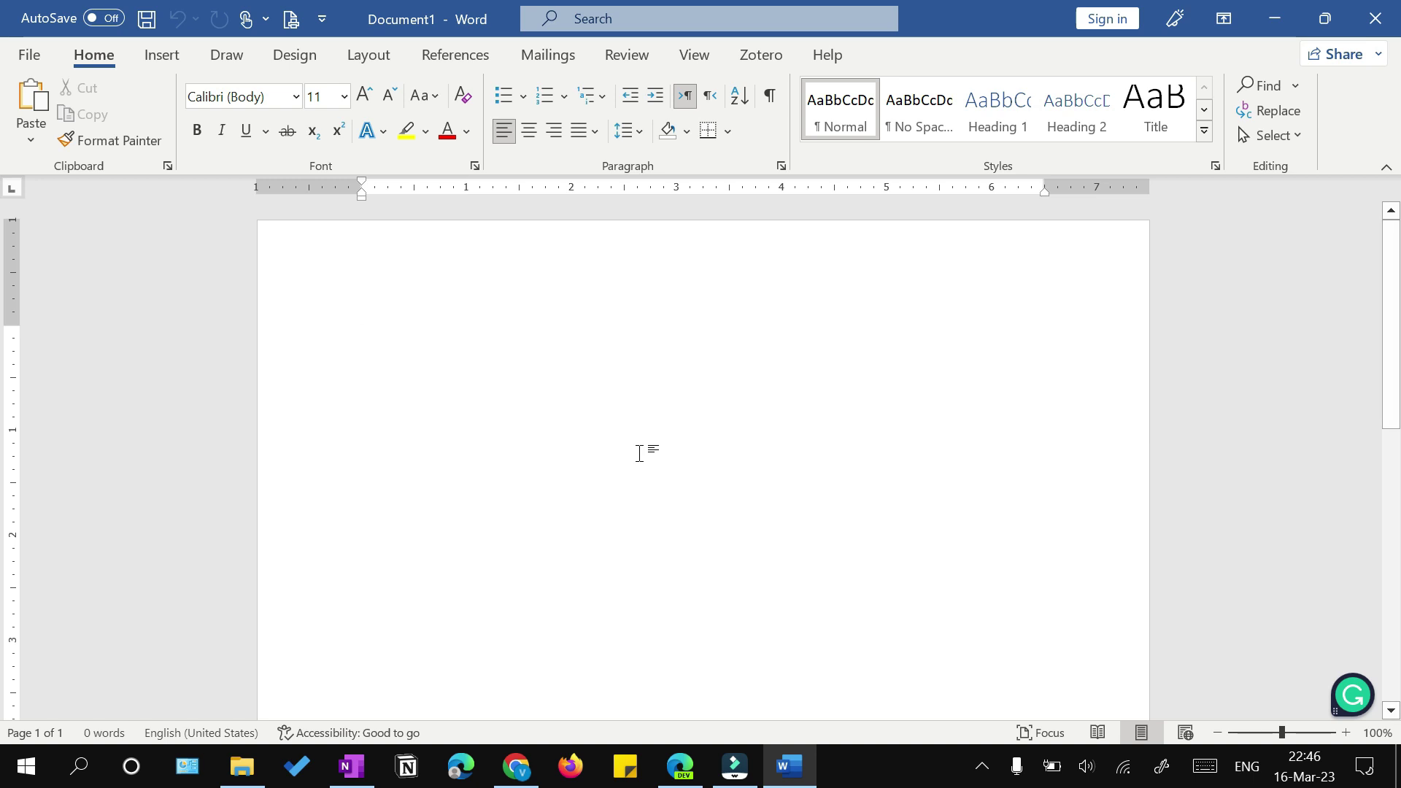
pyautogui.write('If I stat to write in word Grammarly should checks my spelling mistakes')
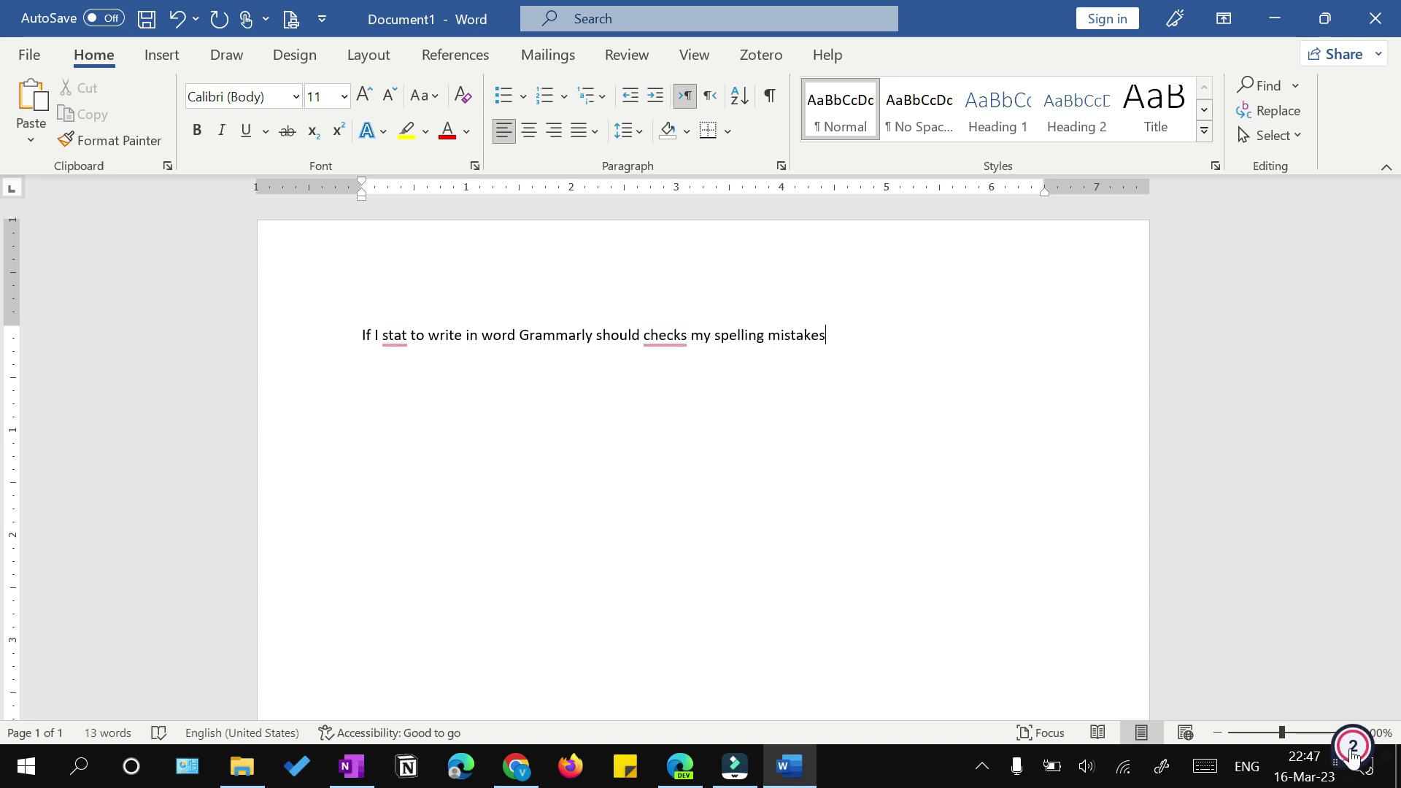
pyautogui.moveTo(1352, 753)
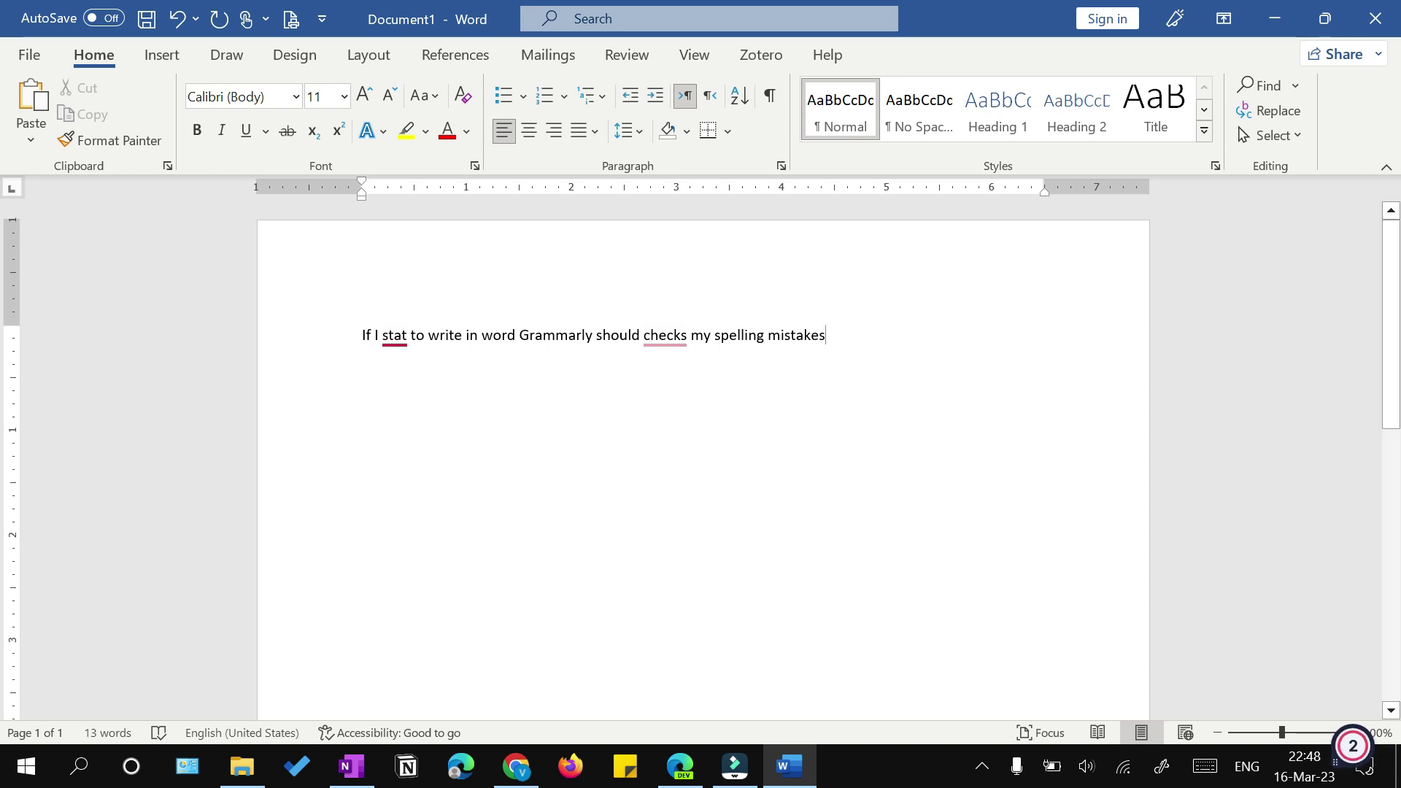
pyautogui.moveTo(394, 342)
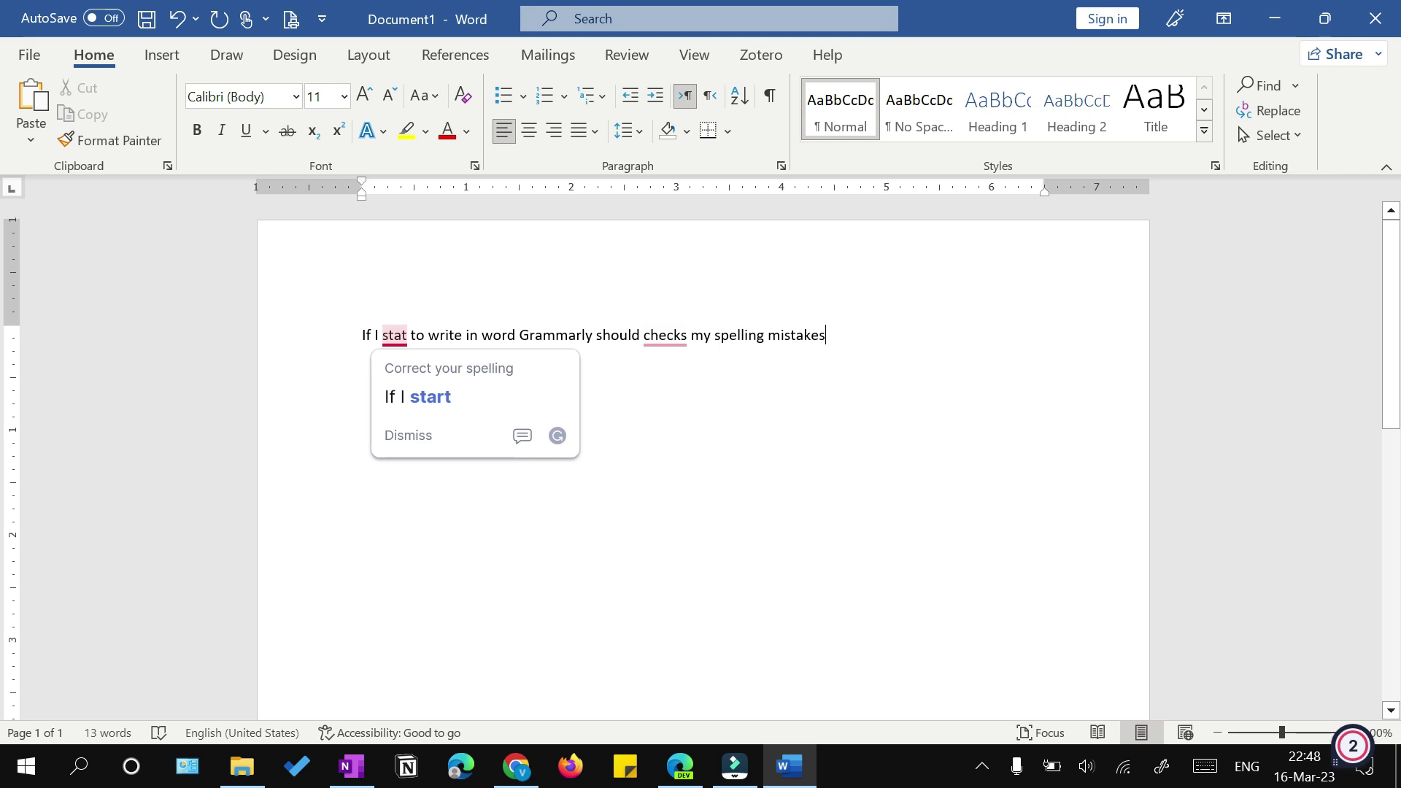
pyautogui.click(445, 397)
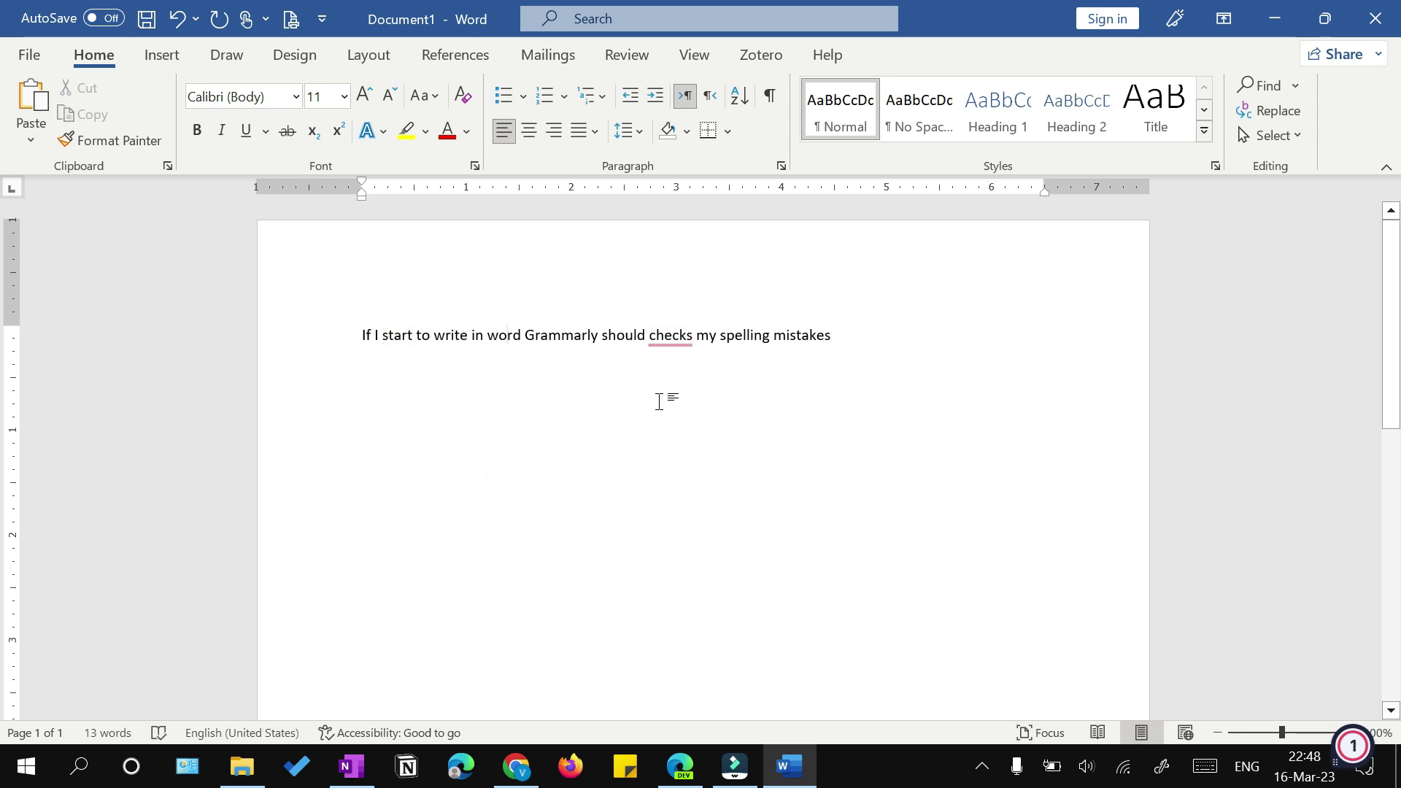
# Dismiss the verb-form suggestion on 'checks', leaving it unchanged.
pyautogui.moveTo(670, 338)
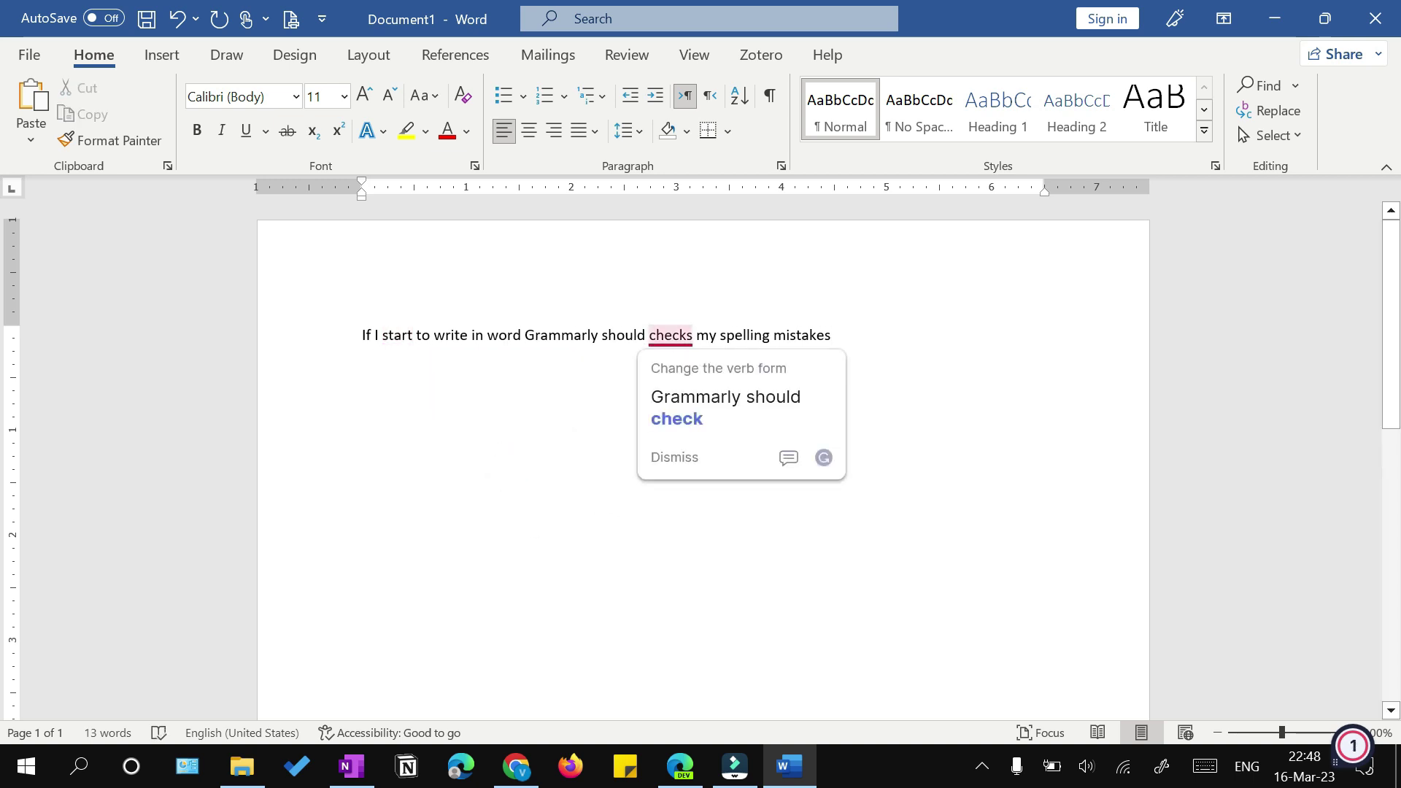
pyautogui.click(538, 469)
pyautogui.moveTo(669, 337)
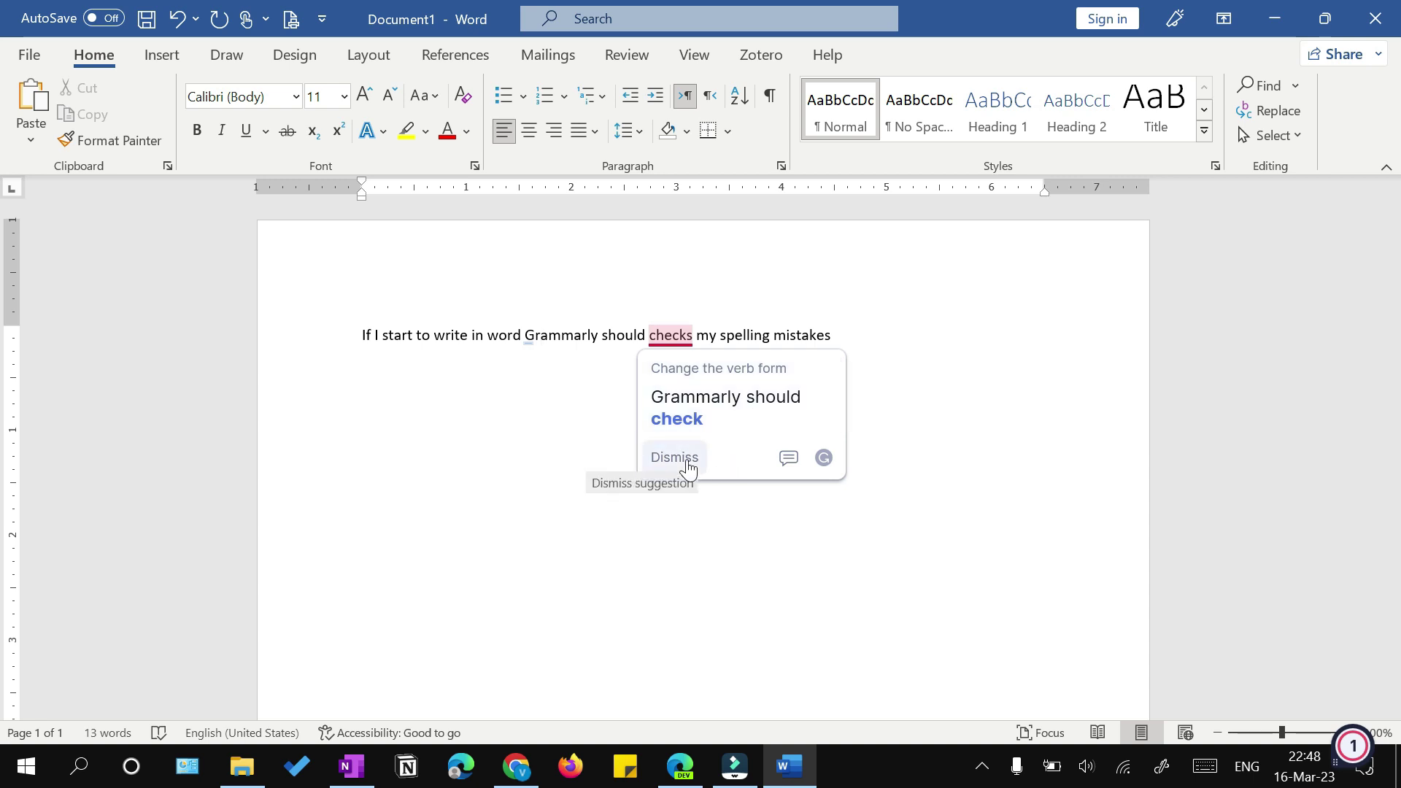
pyautogui.click(744, 590)
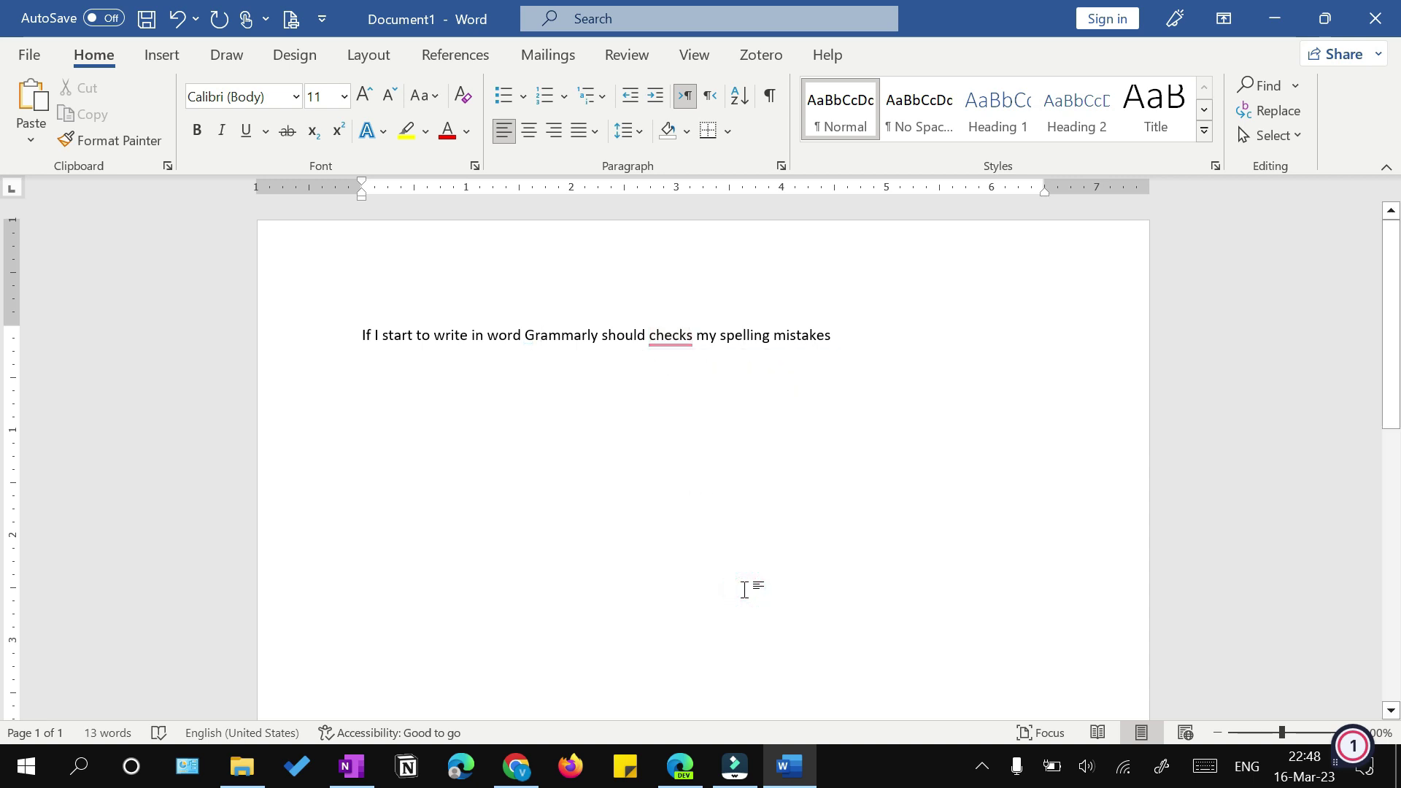
# Accept Grammarly's 'checks' → 'check' fix, then review the Correctness, Clarity and Engagement suggestions.
pyautogui.click(1354, 748)
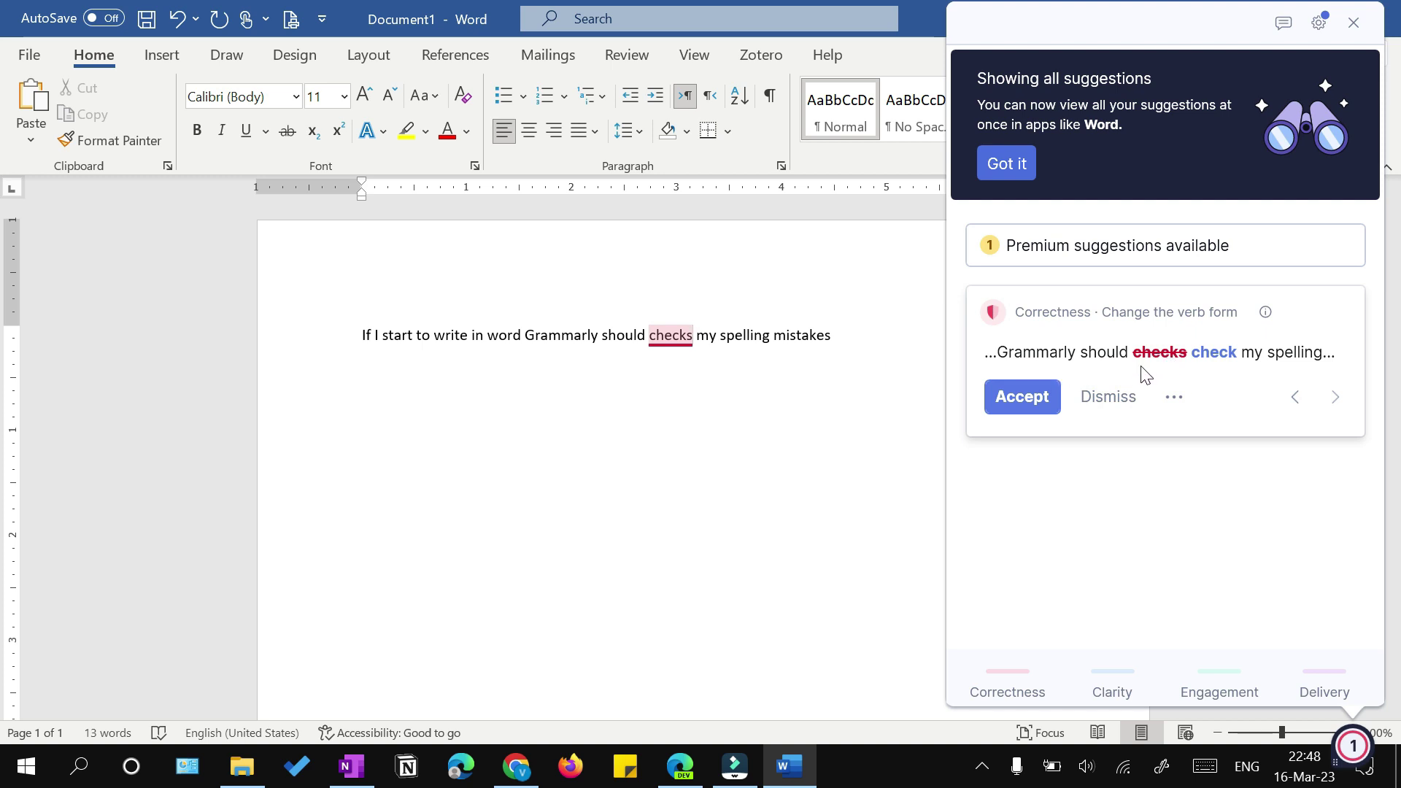
pyautogui.click(1031, 401)
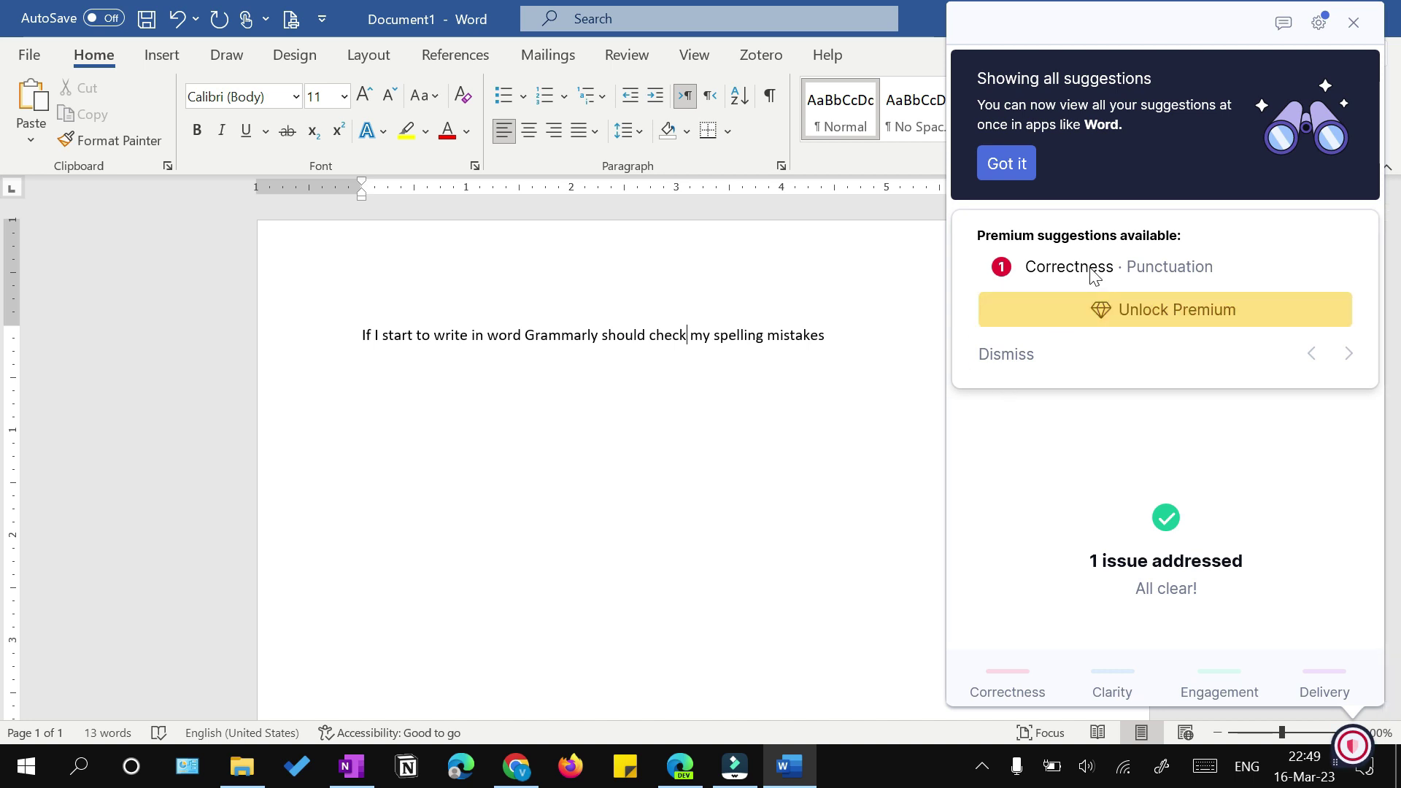
pyautogui.moveTo(538, 352)
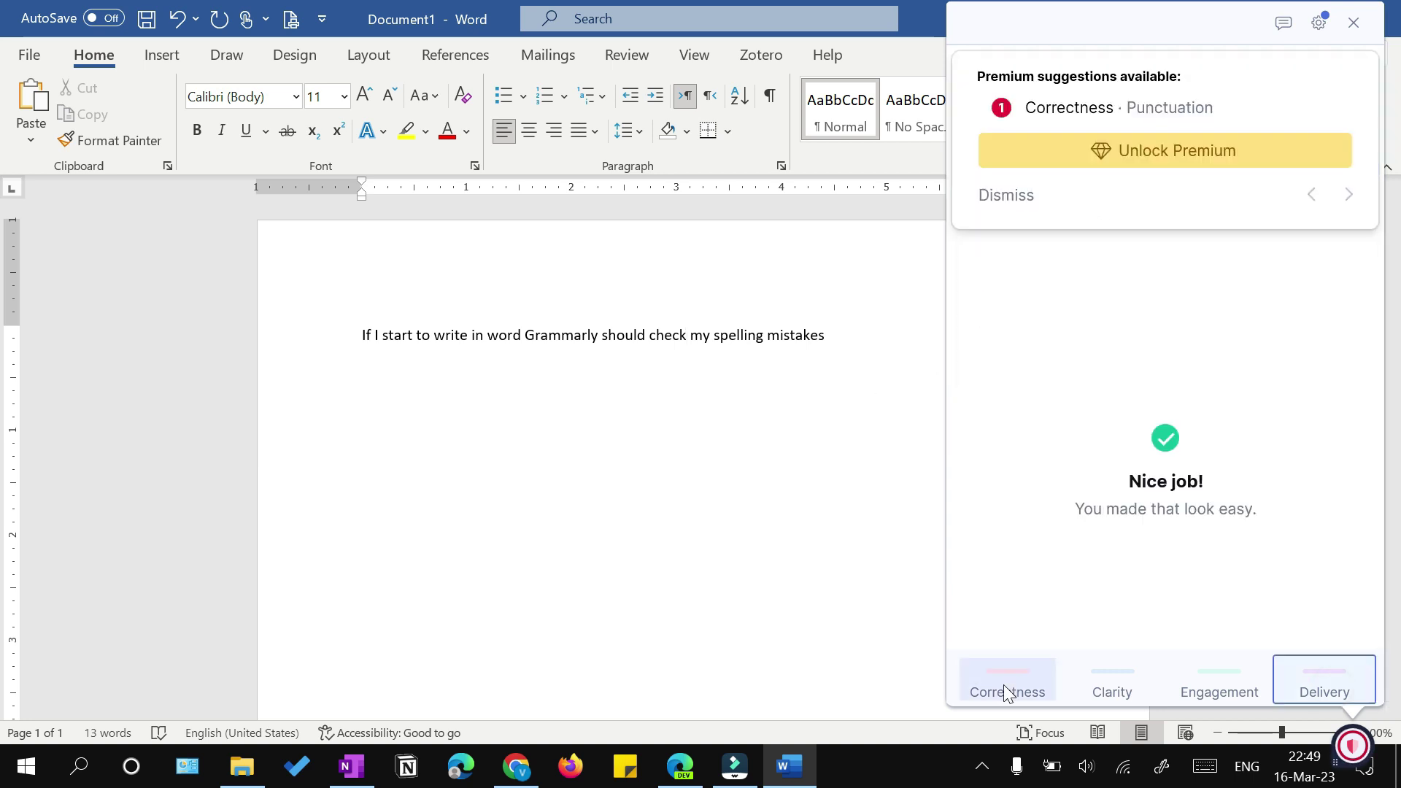
pyautogui.click(1002, 685)
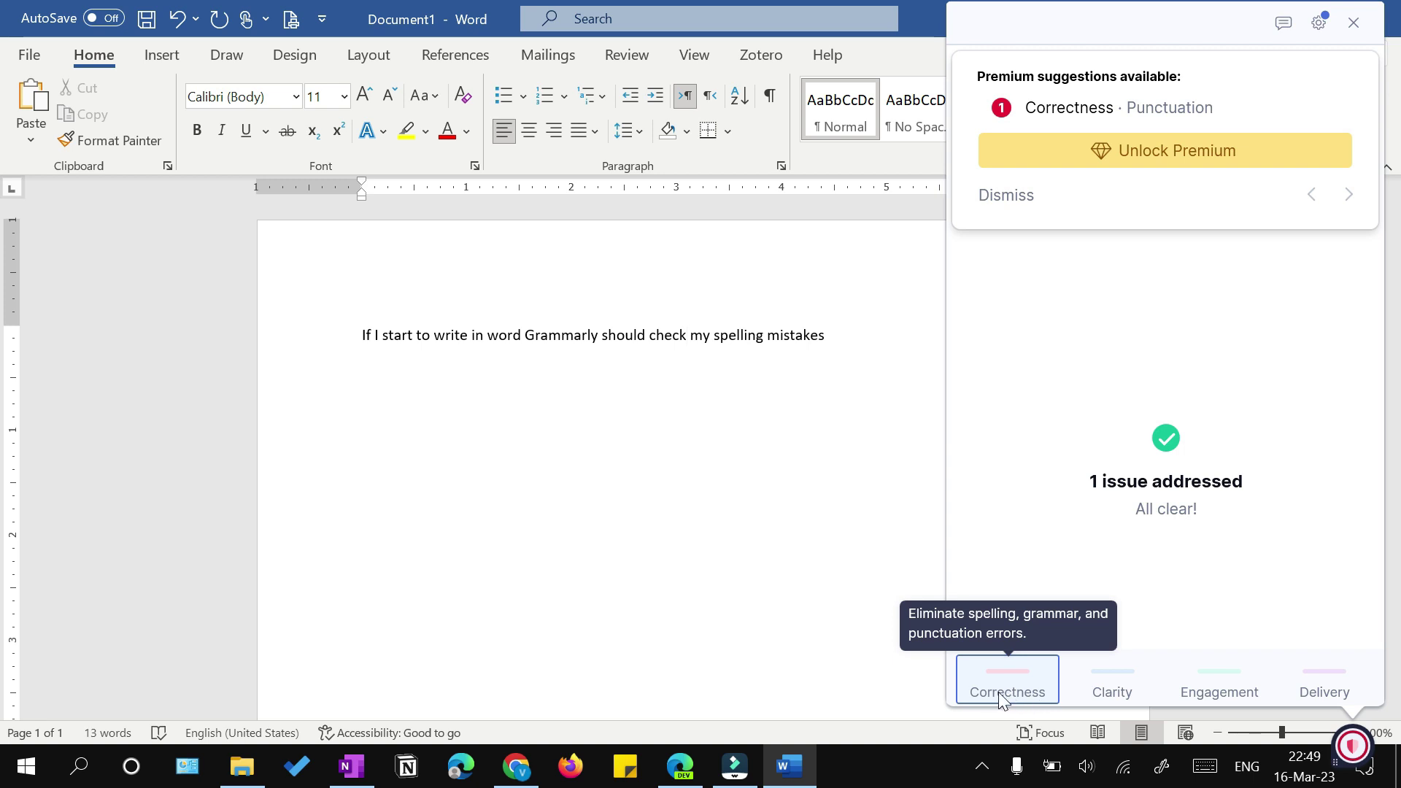
pyautogui.click(1073, 692)
pyautogui.click(1204, 695)
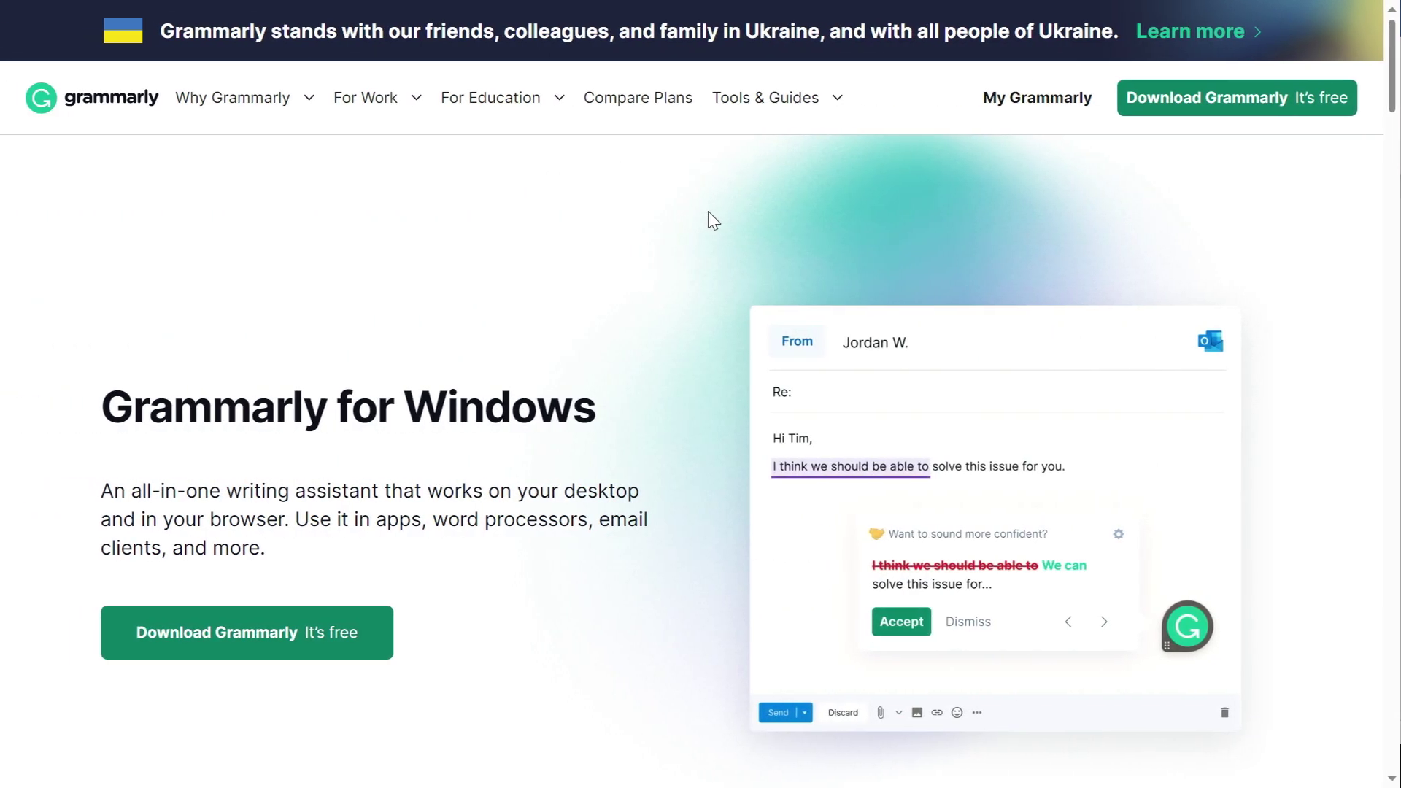
# Browse the Grammarly for Windows page, then go back to the Grammarly pricing page.
pyautogui.scroll(-5, 341, 322)
pyautogui.scroll(5, 554, 481)
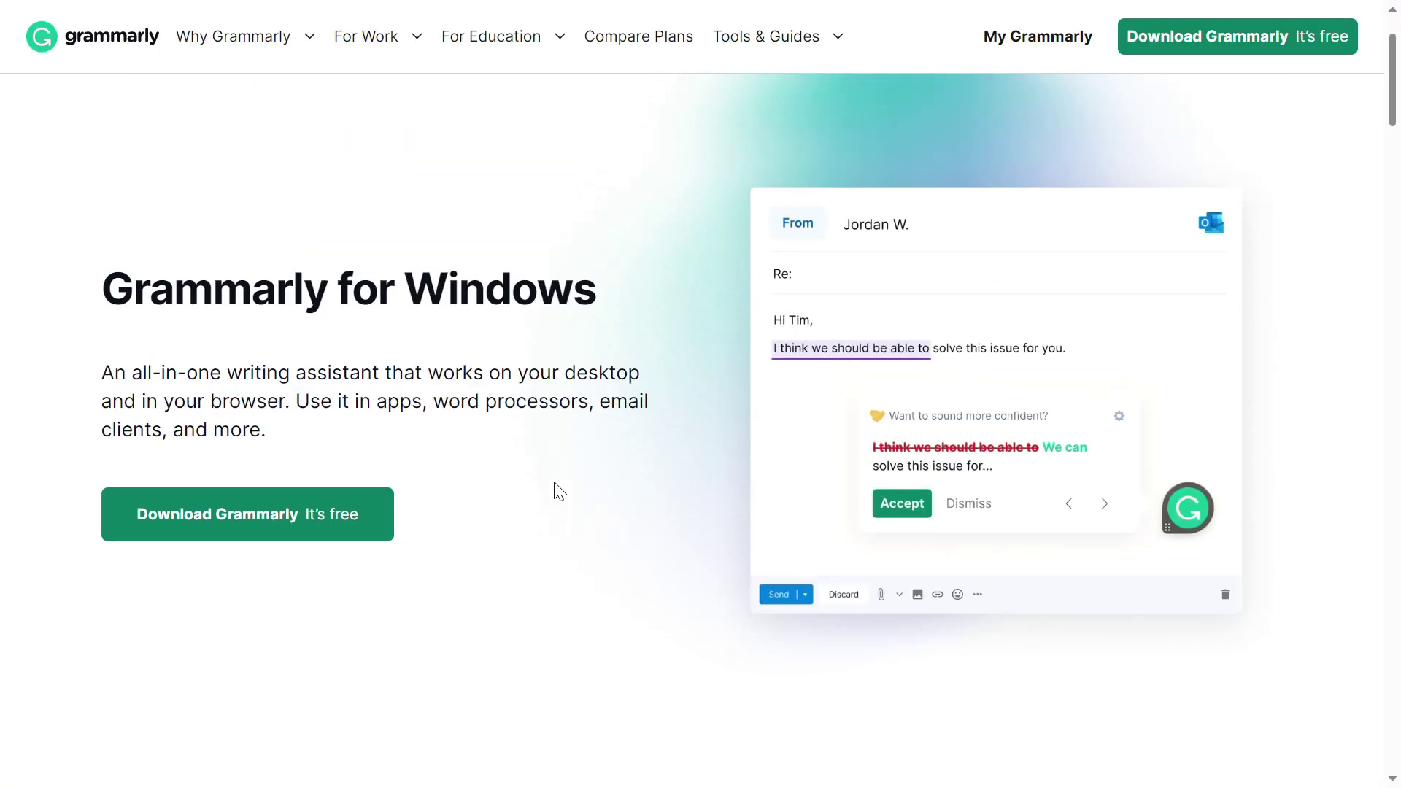
pyautogui.scroll(-20, 559, 491)
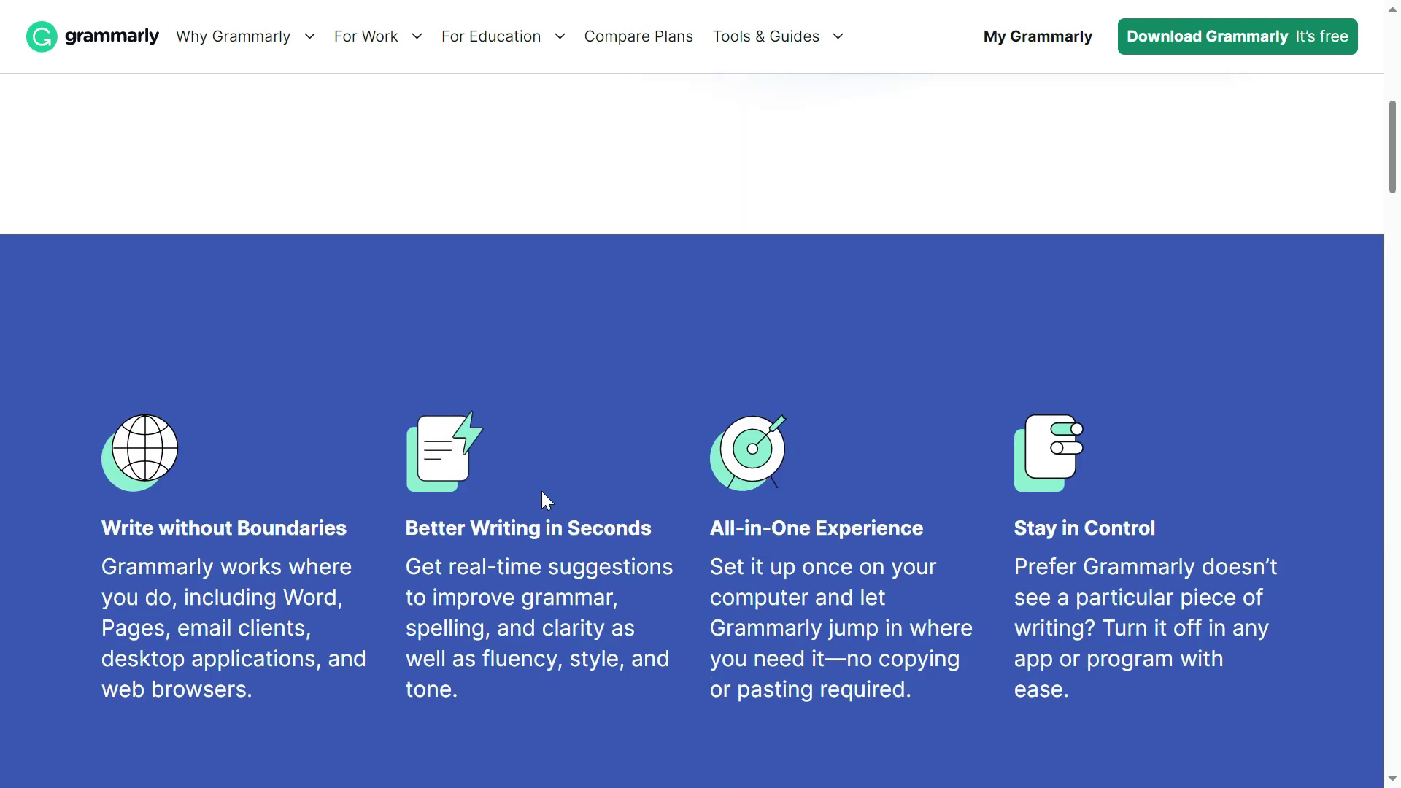
pyautogui.scroll(-5, 534, 501)
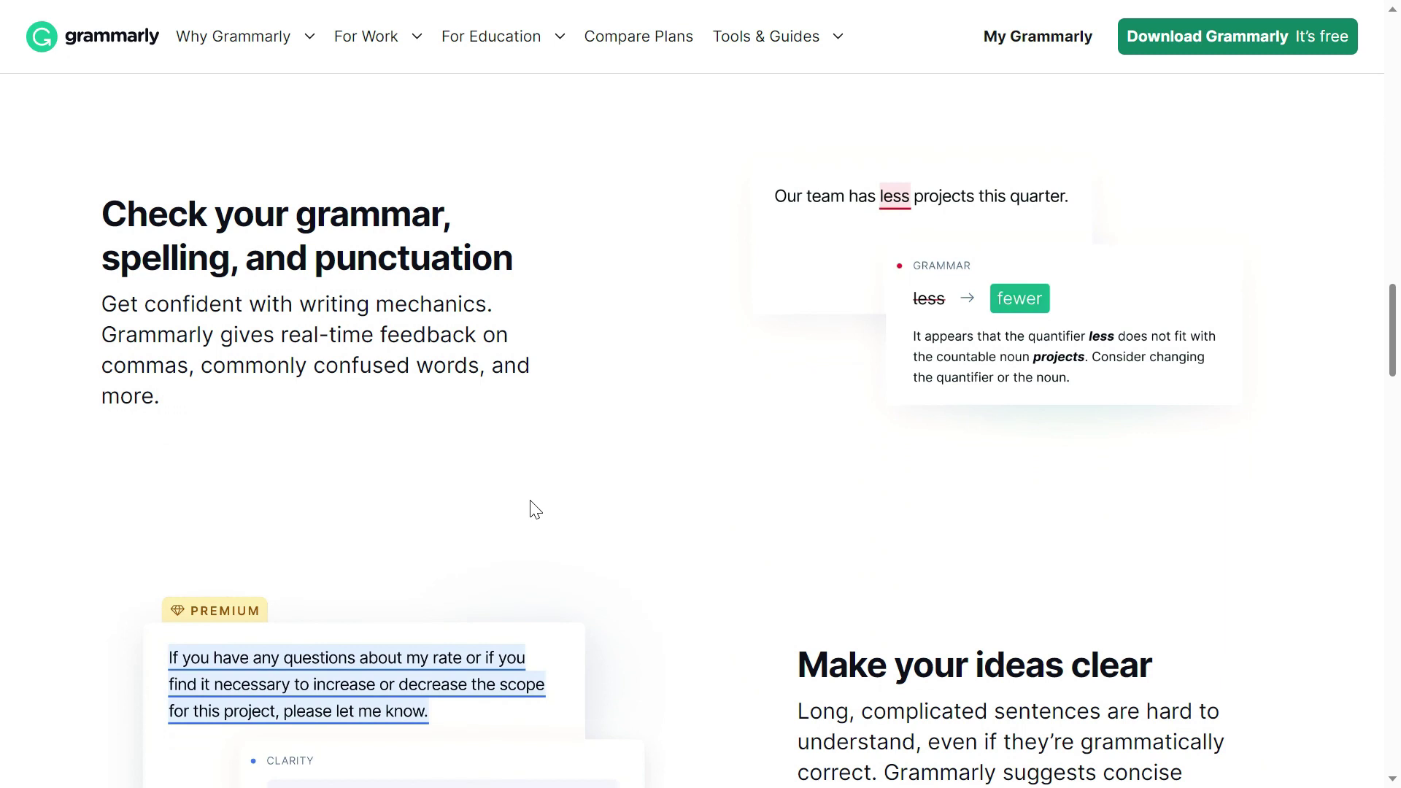
pyautogui.scroll(-11, 534, 509)
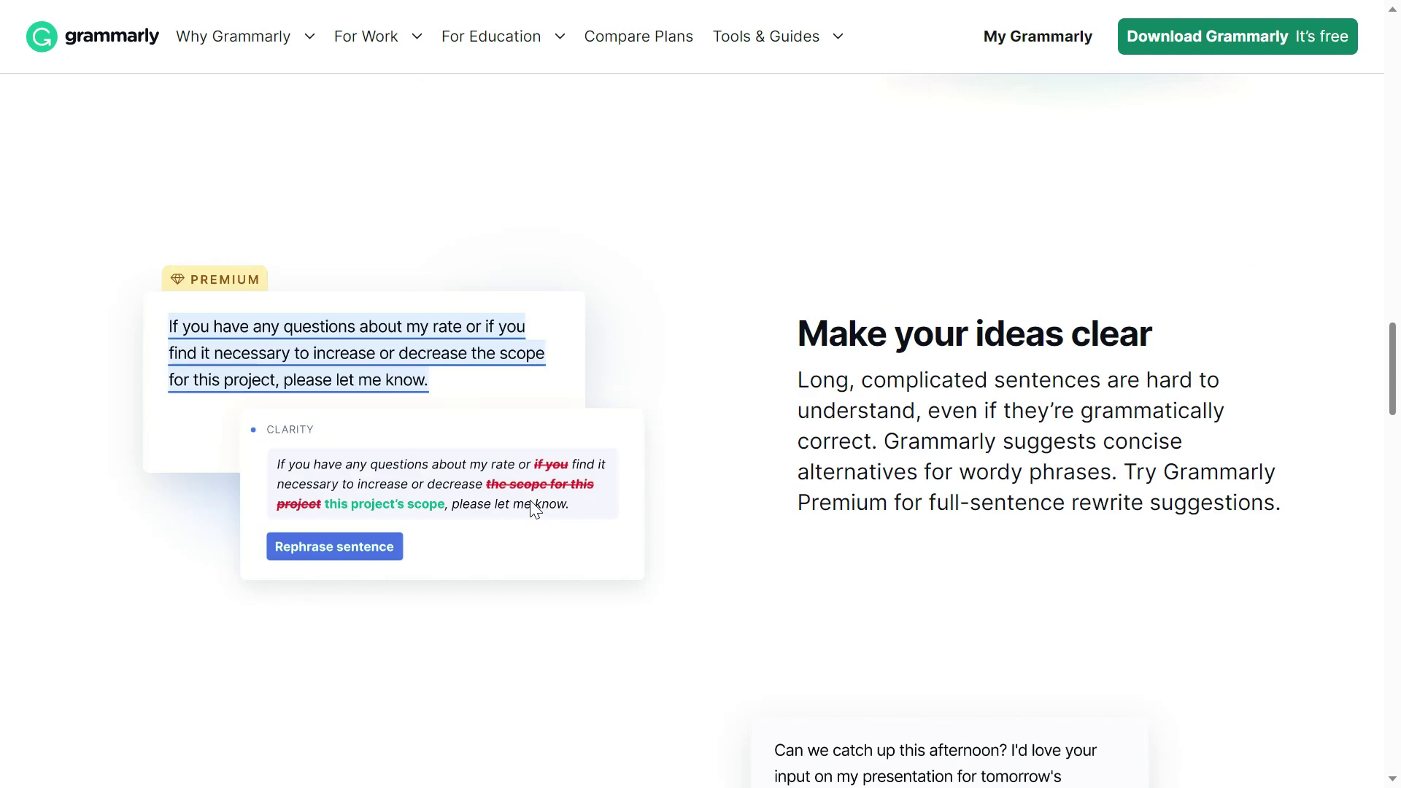
pyautogui.scroll(8, 525, 542)
pyautogui.scroll(20, 525, 542)
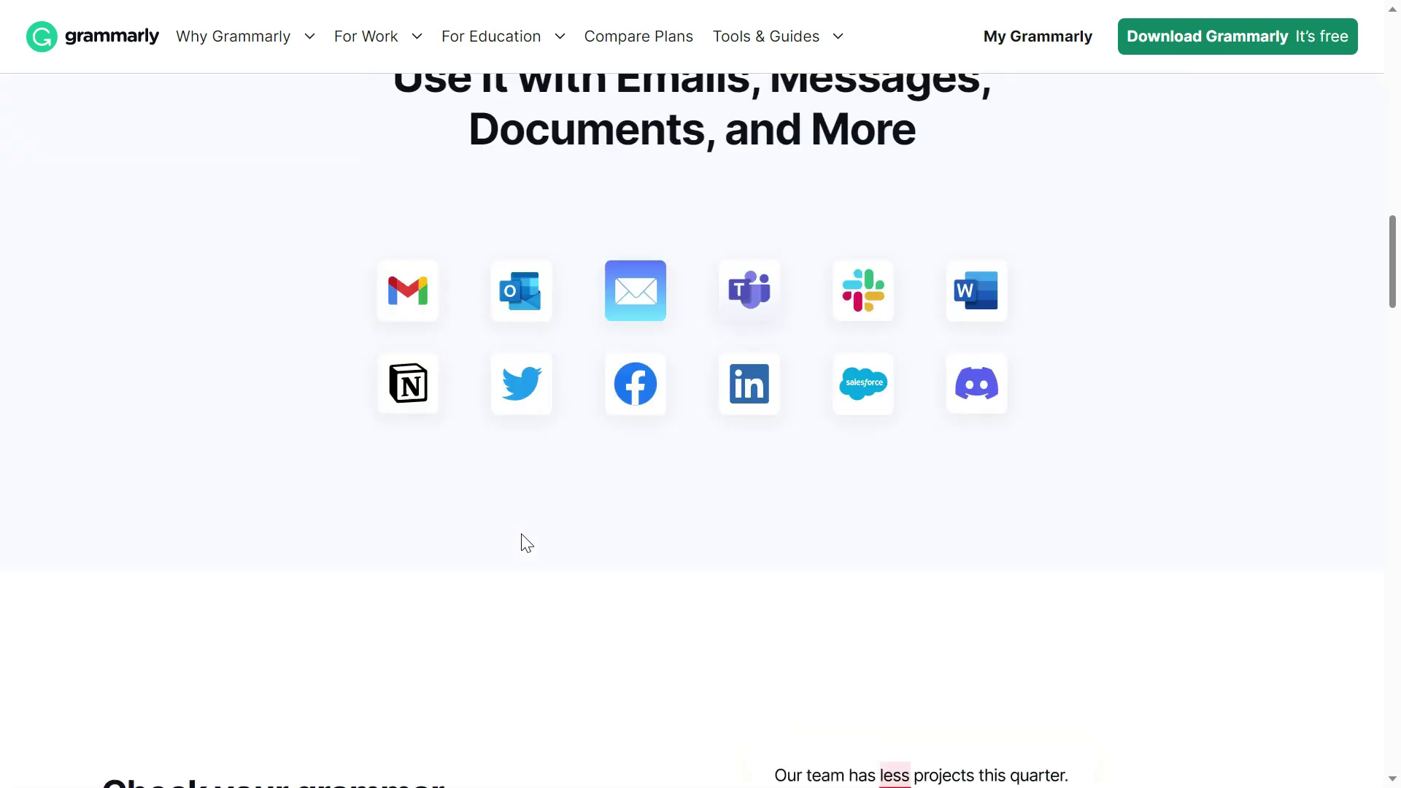
pyautogui.hotkey('alt', 'Left')
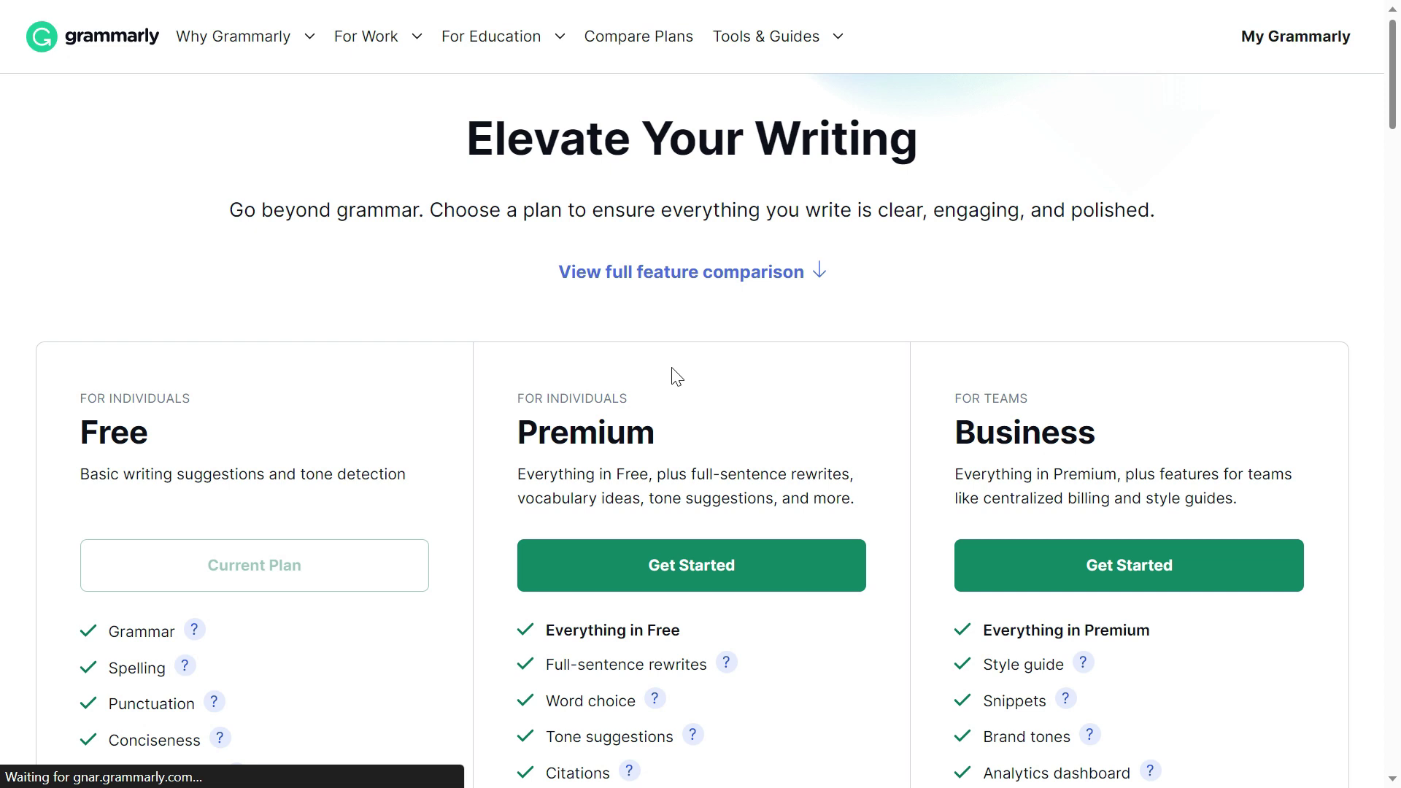
# Scroll the plan comparison table to Premium at $12.00/month and Business at $15.00/member/month.
pyautogui.scroll(-2, 670, 373)
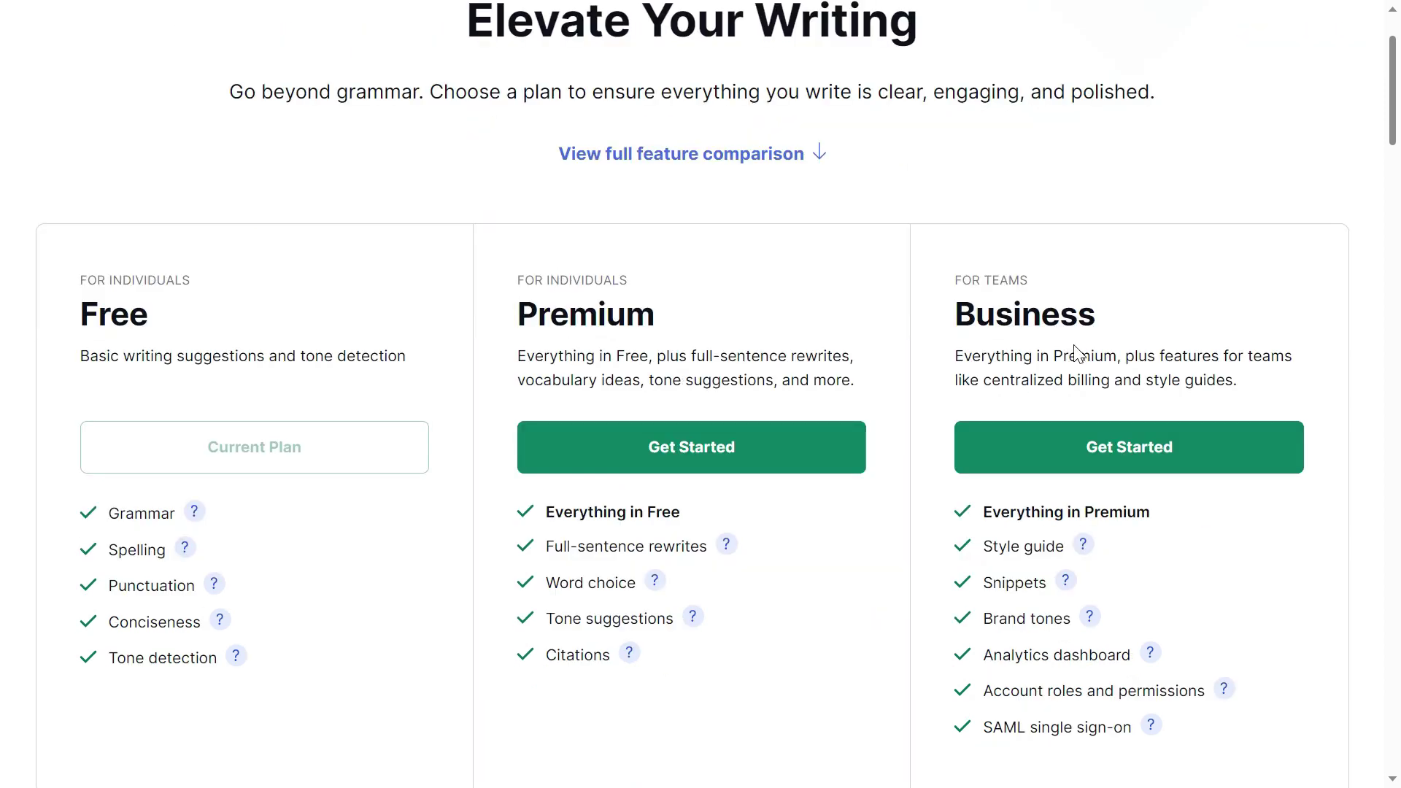
pyautogui.scroll(-20, 682, 321)
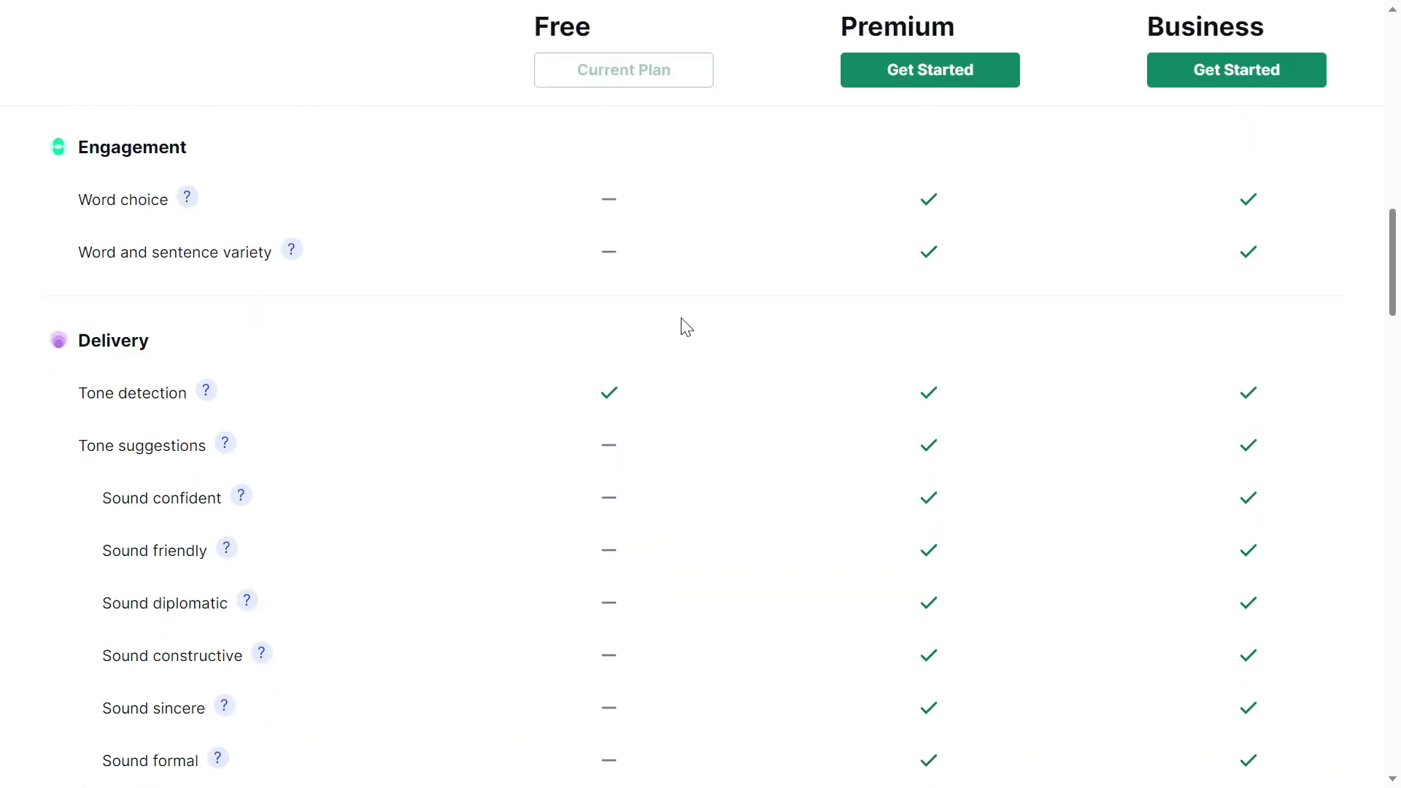
pyautogui.scroll(-15, 685, 327)
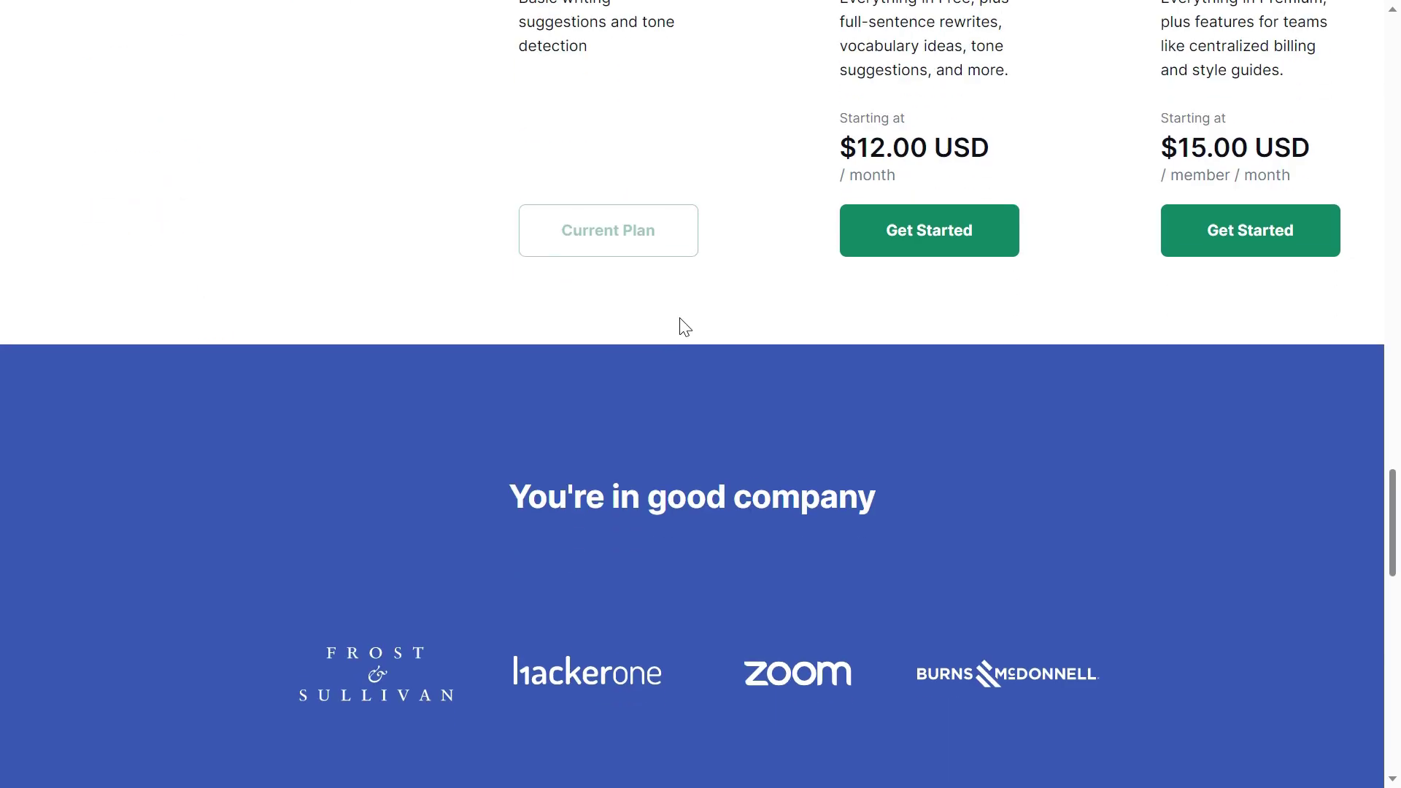
pyautogui.scroll(5, 685, 326)
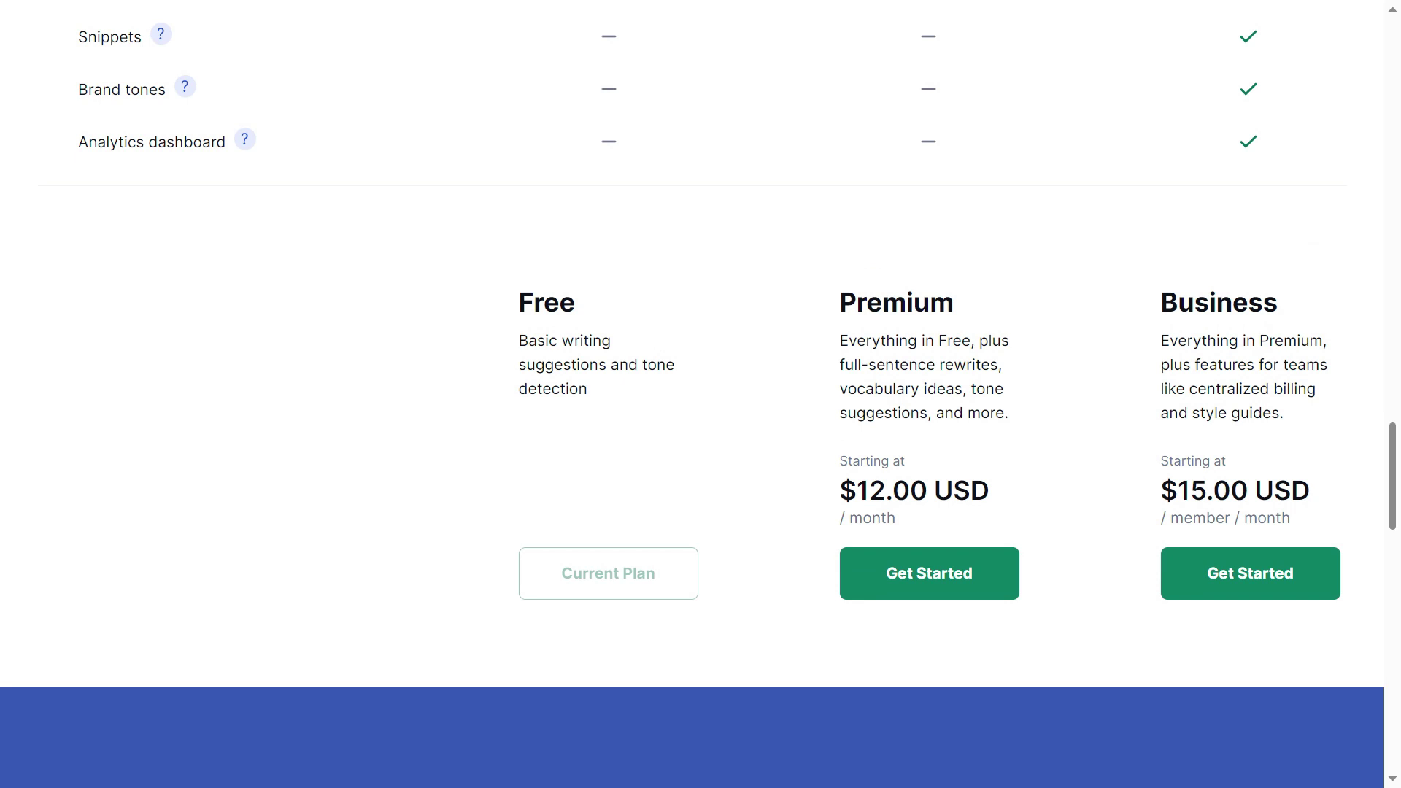